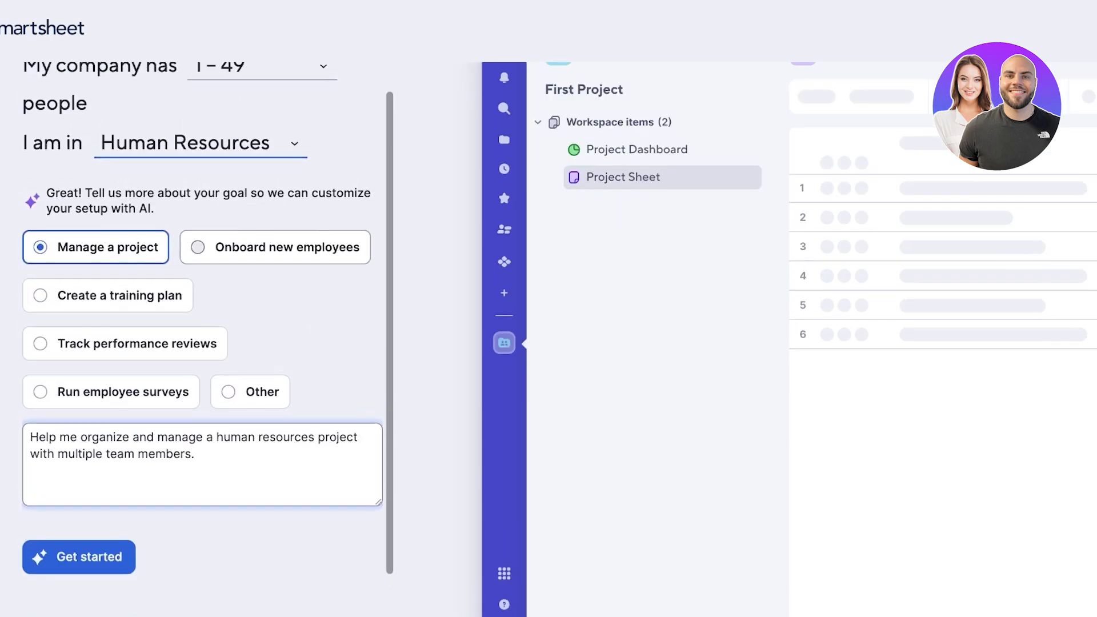
Choose onboarding new employees as the Human Resources goal and start the AI-customized setup.
{"action": "left_click", "coordinate": [275, 247]}
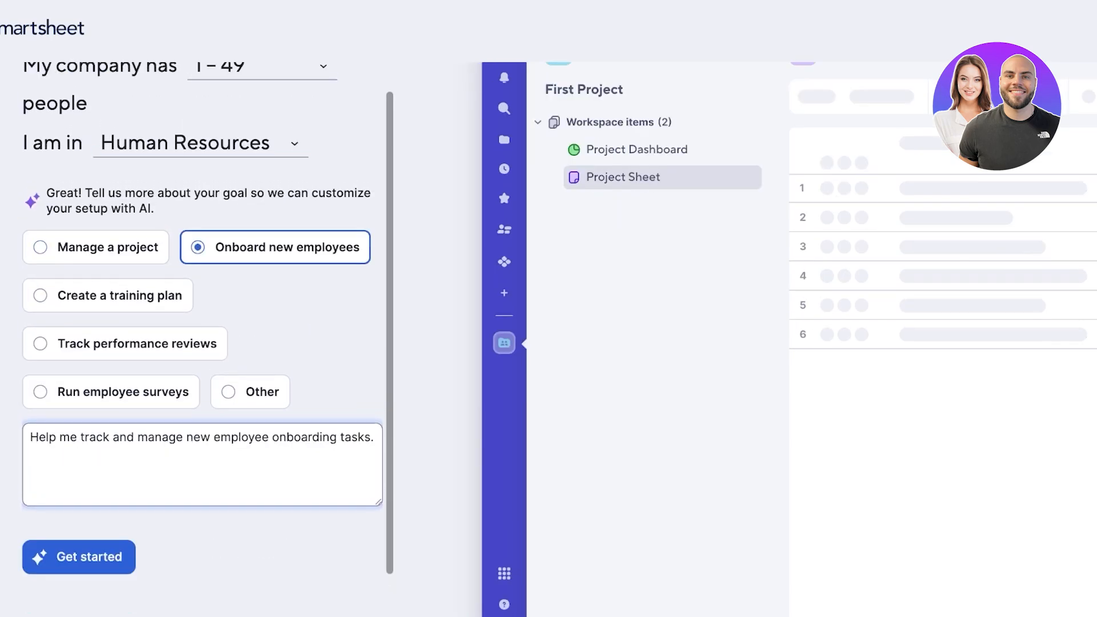
{"action": "left_click", "coordinate": [79, 557]}
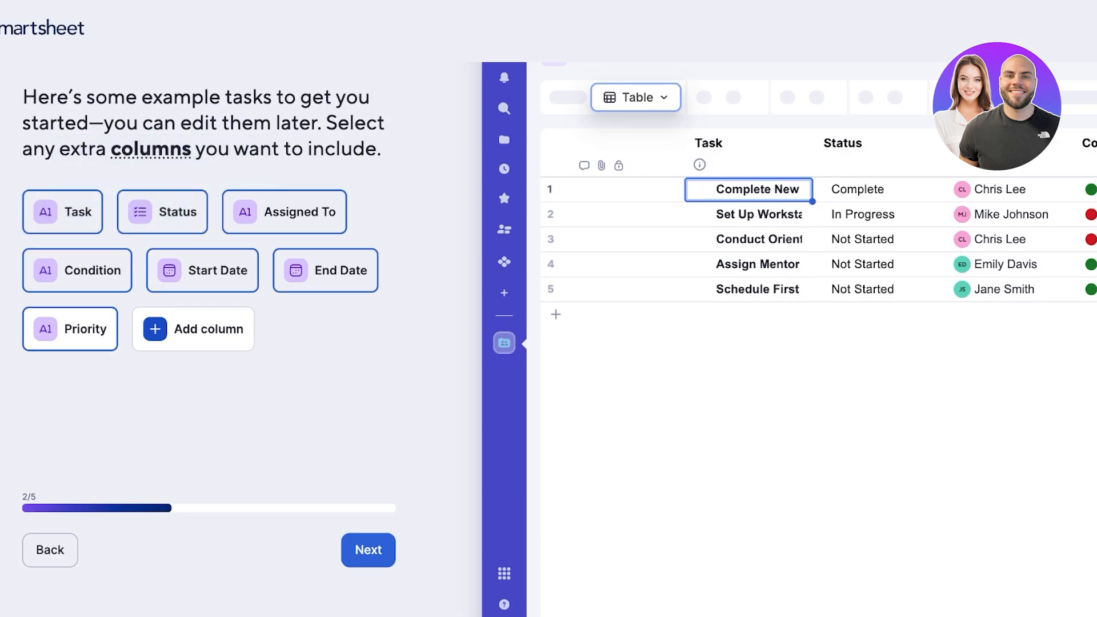
Complete the guided setup with the suggested columns and the Standard dashboard theme, without inviting any team members.
{"action": "left_click", "coordinate": [193, 329]}
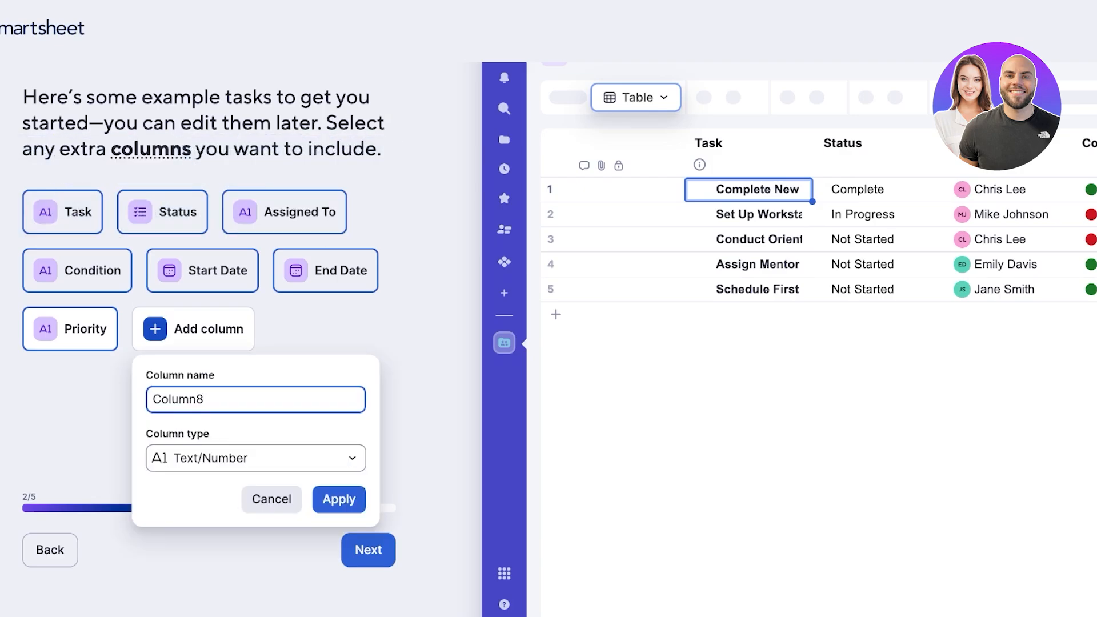
{"action": "left_click", "coordinate": [271, 499]}
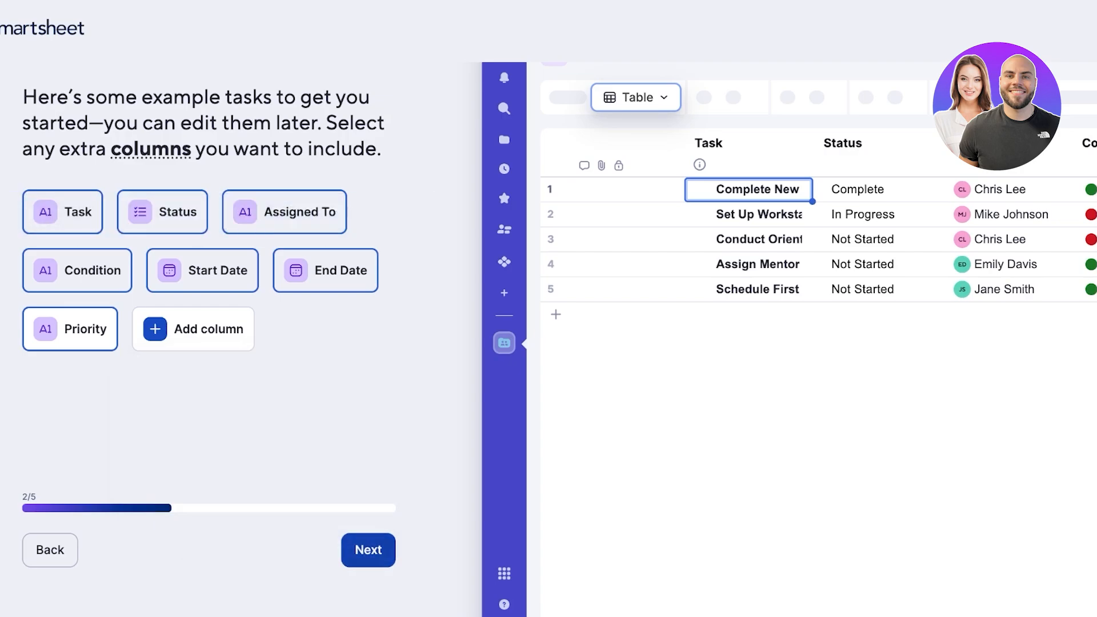
{"action": "left_click", "coordinate": [367, 550]}
{"action": "left_click", "coordinate": [368, 549]}
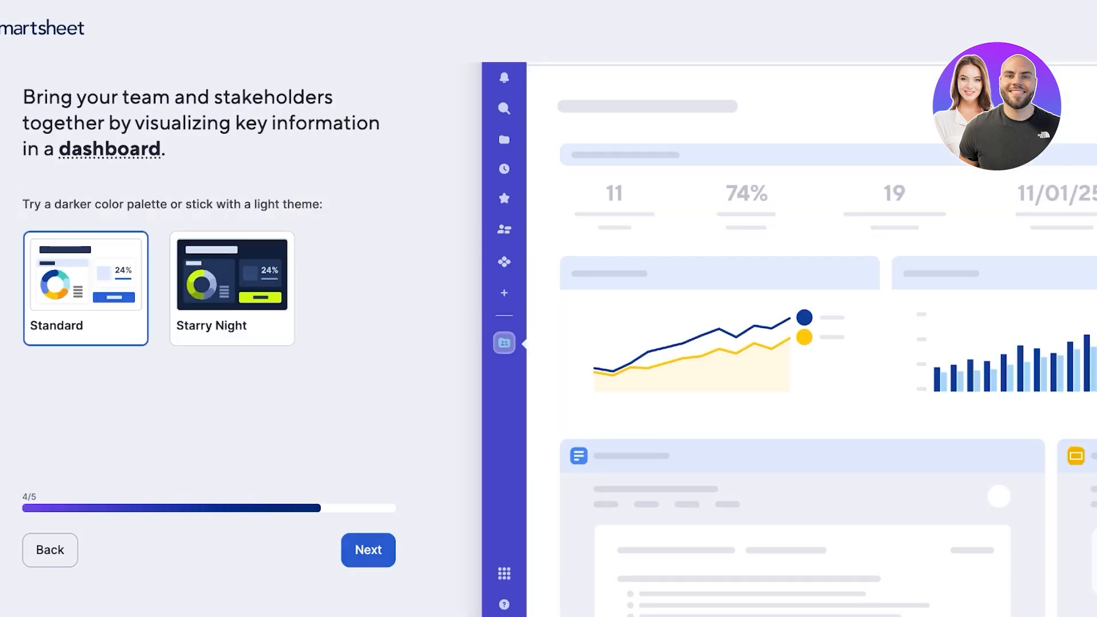
{"action": "left_click", "coordinate": [368, 549]}
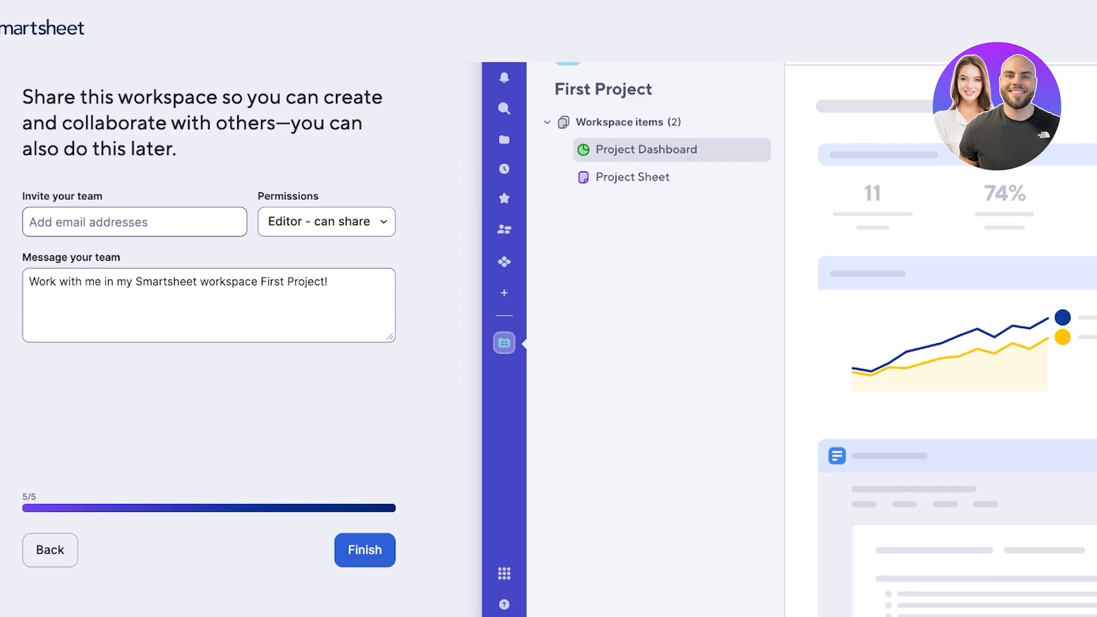
{"action": "left_click", "coordinate": [365, 550]}
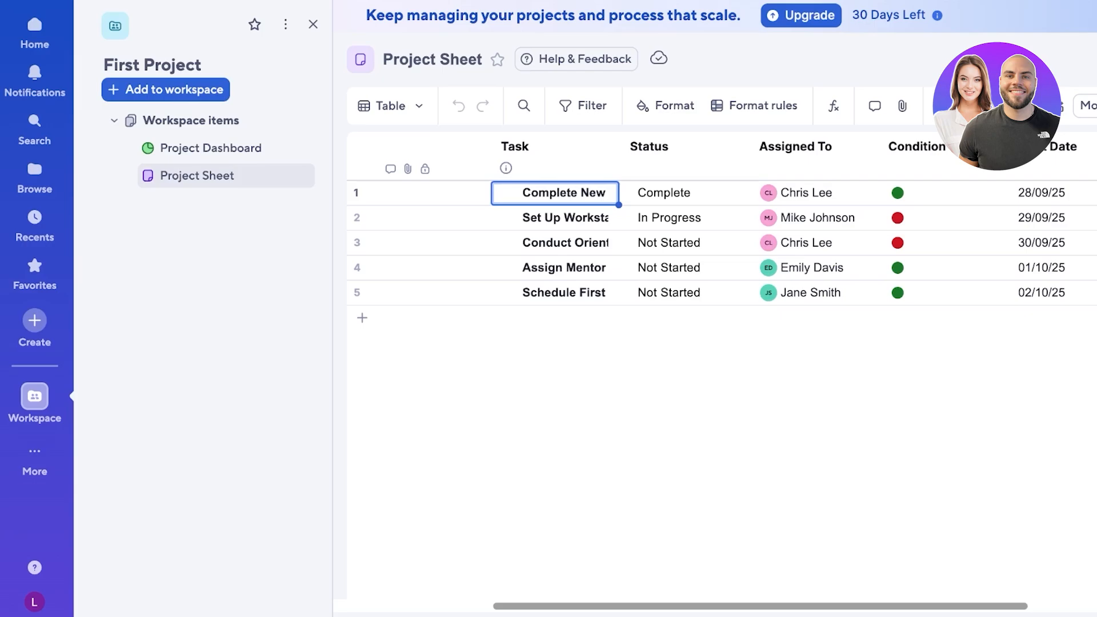
Rename the First Project workspace to "Plan A".
{"action": "left_click", "coordinate": [201, 65]}
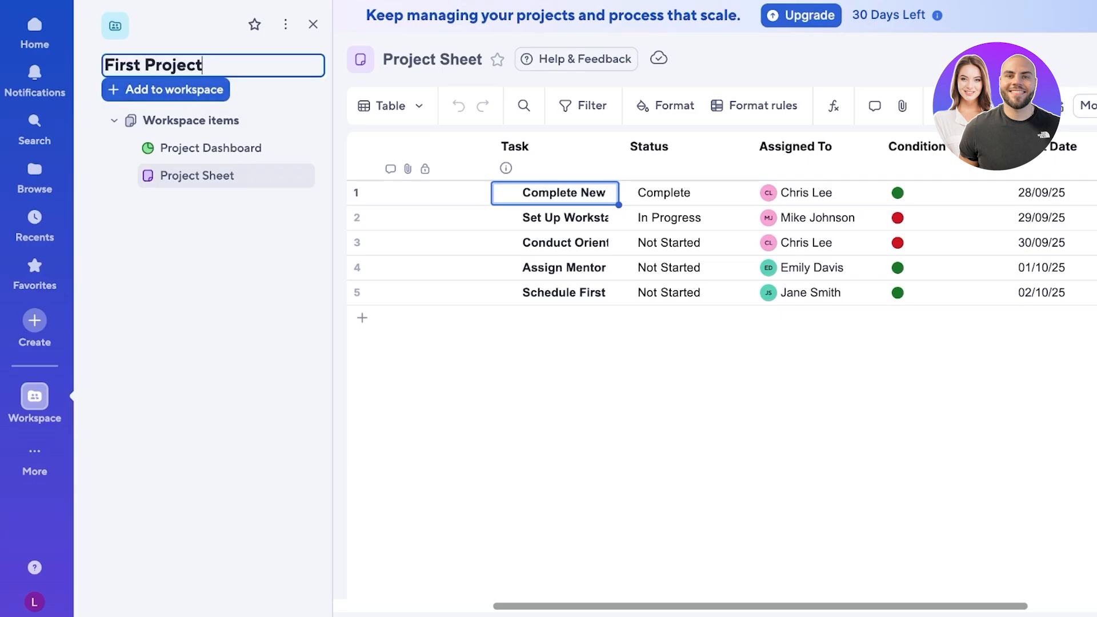
{"action": "key", "text": "ctrl+a"}
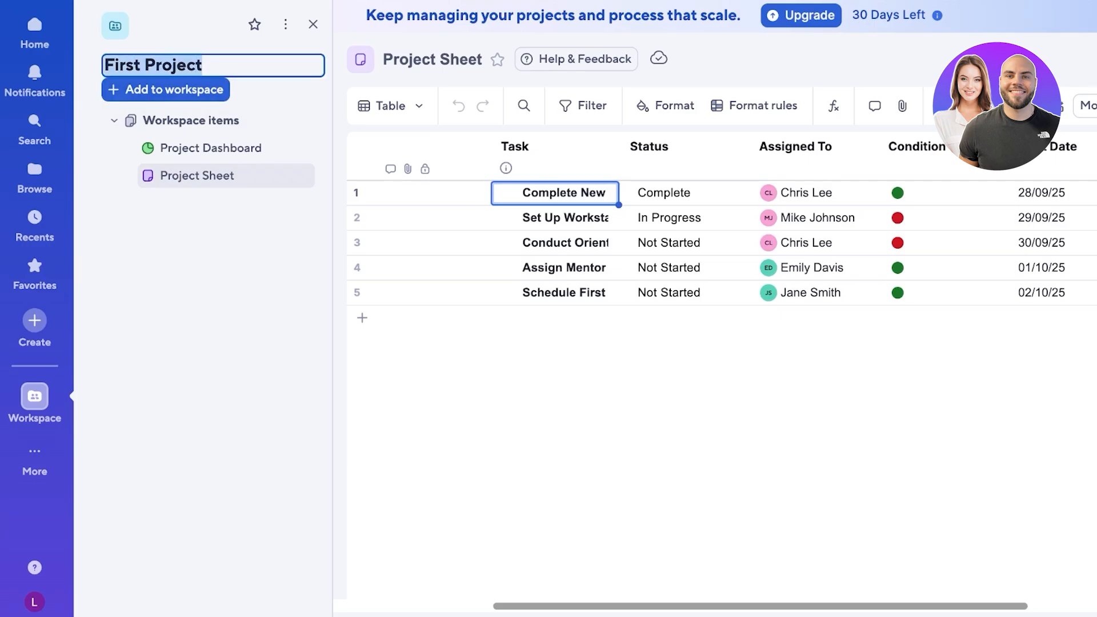
{"action": "key", "text": "BackSpace"}
{"action": "type", "text": "A"}
{"action": "key", "text": "BackSpace"}
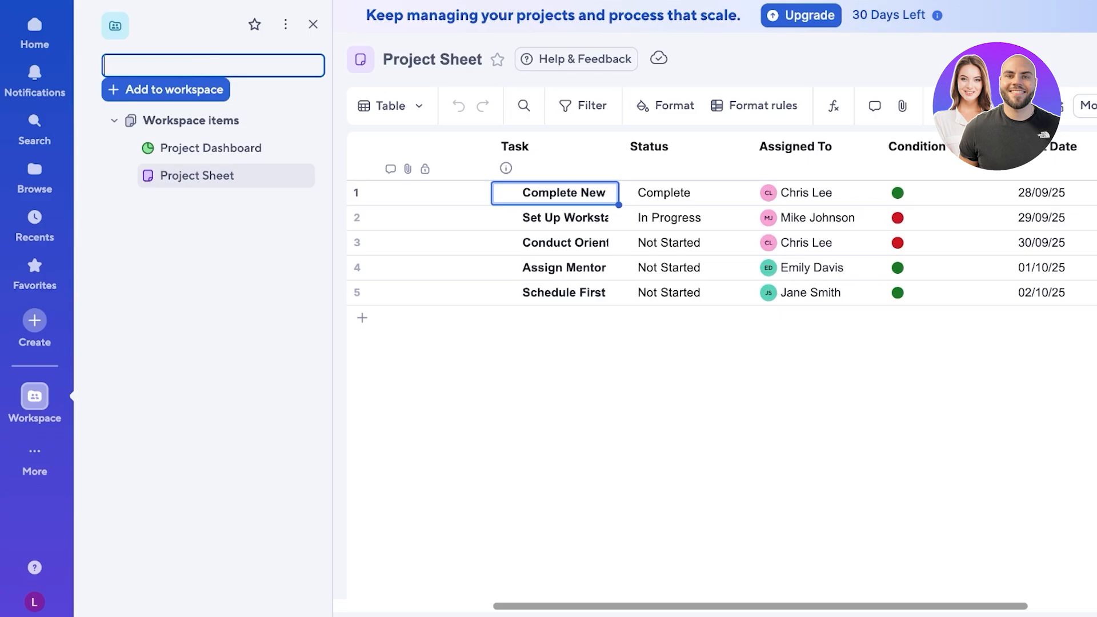
{"action": "type", "text": "Plan A"}
{"action": "key", "text": "Return"}
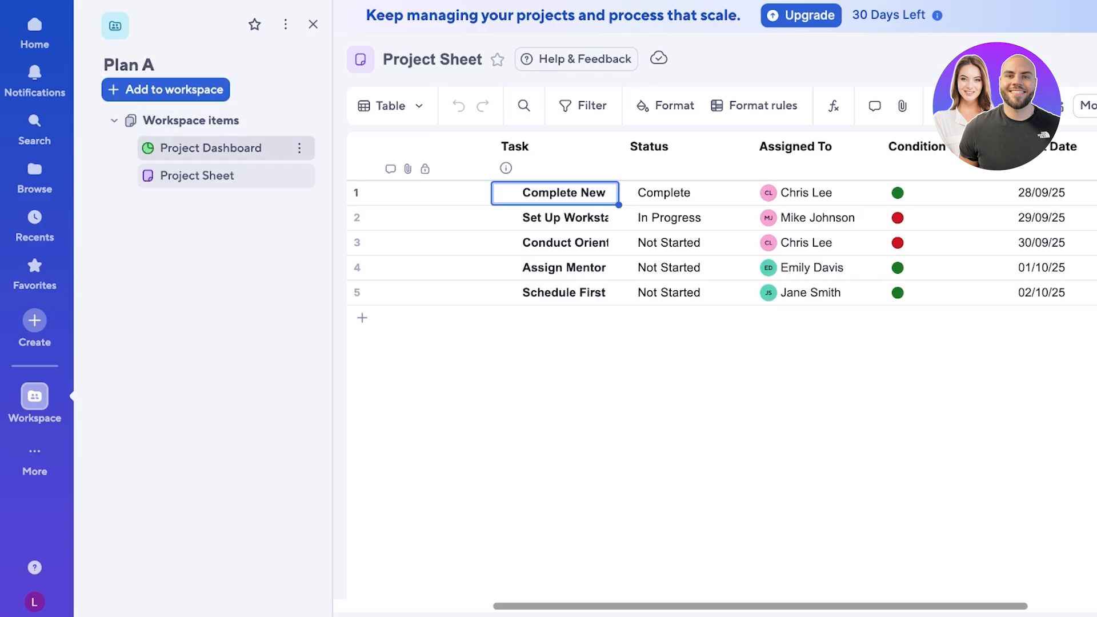
View the workspace's Project Dashboard and Project Sheet, and check which additional apps are available.
{"action": "left_click", "coordinate": [210, 148]}
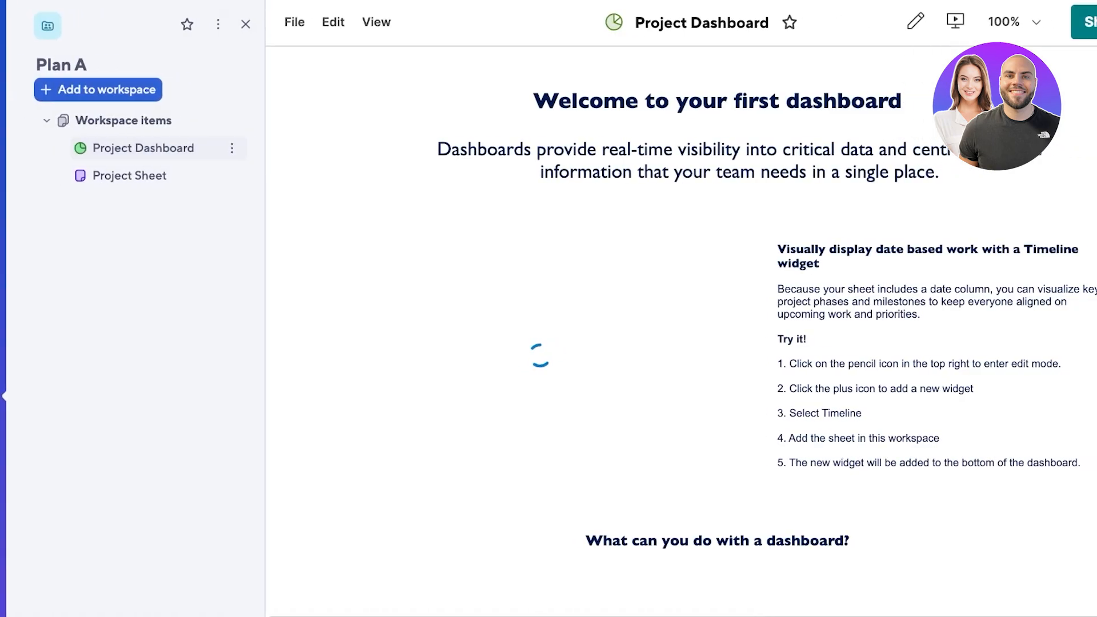
{"action": "left_click", "coordinate": [98, 175]}
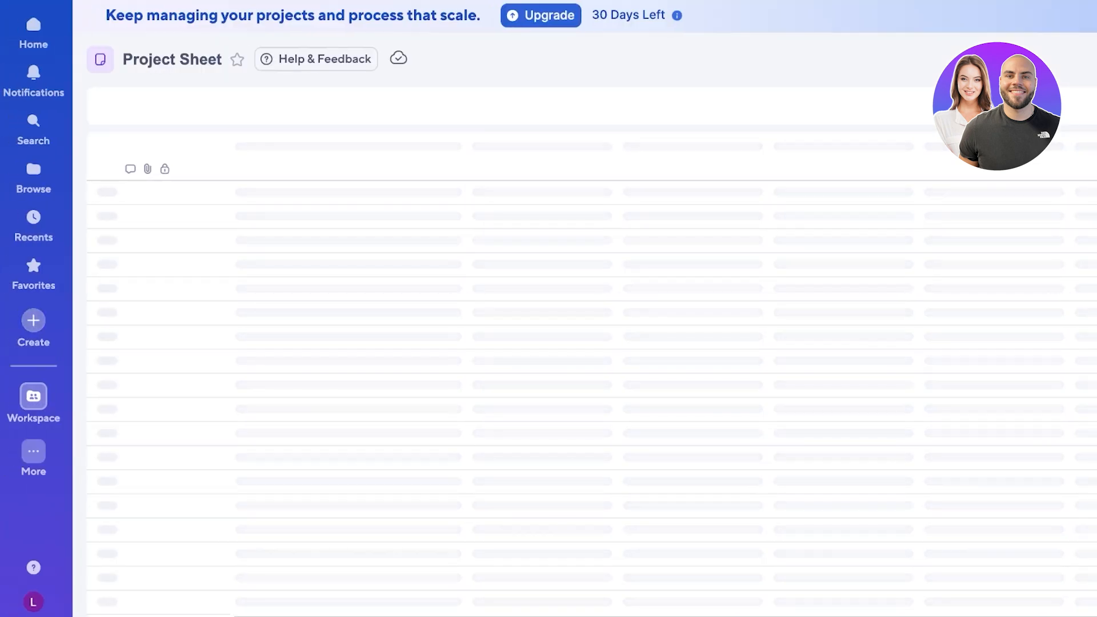
{"action": "mouse_move", "coordinate": [33, 453]}
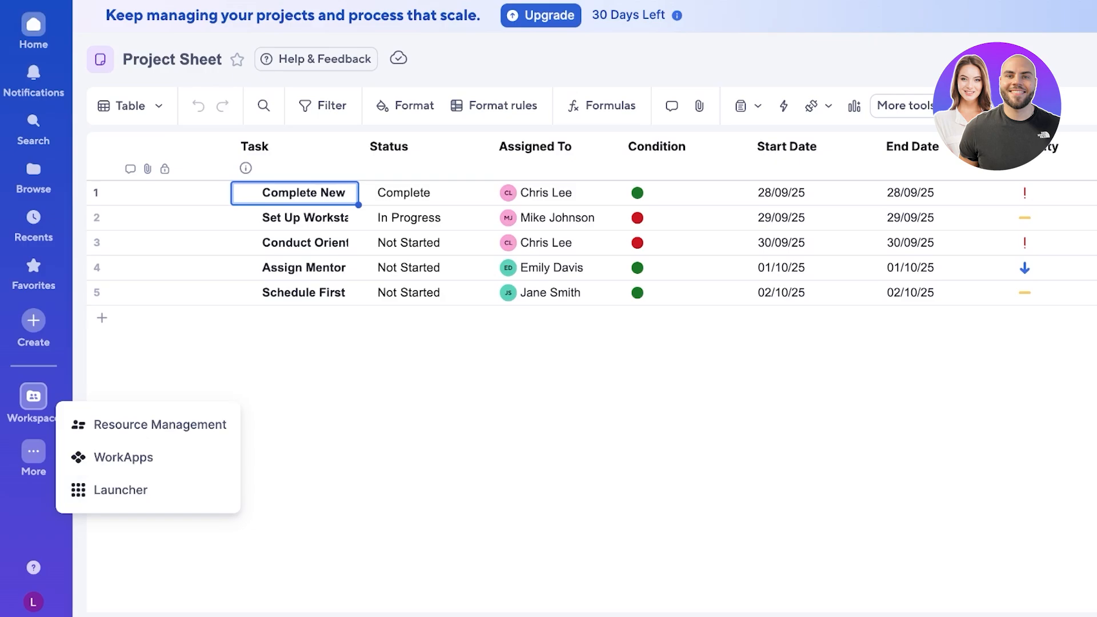
Look through the list of all workspaces and browse the items stored in Plan A.
{"action": "left_click", "coordinate": [33, 28]}
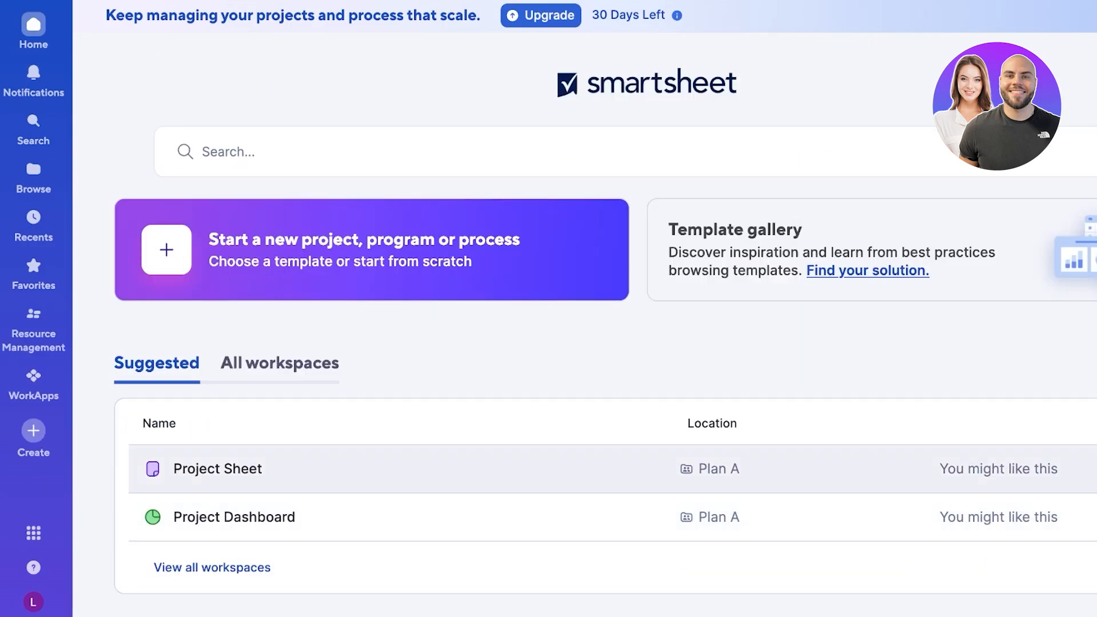
{"action": "left_click", "coordinate": [280, 364]}
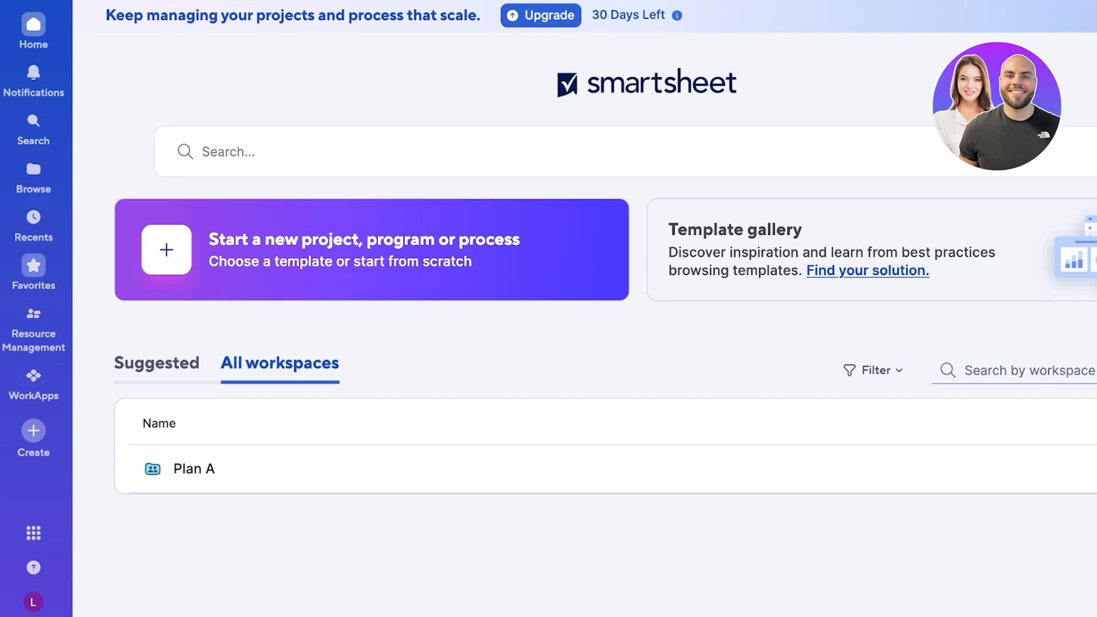
{"action": "left_click", "coordinate": [33, 170]}
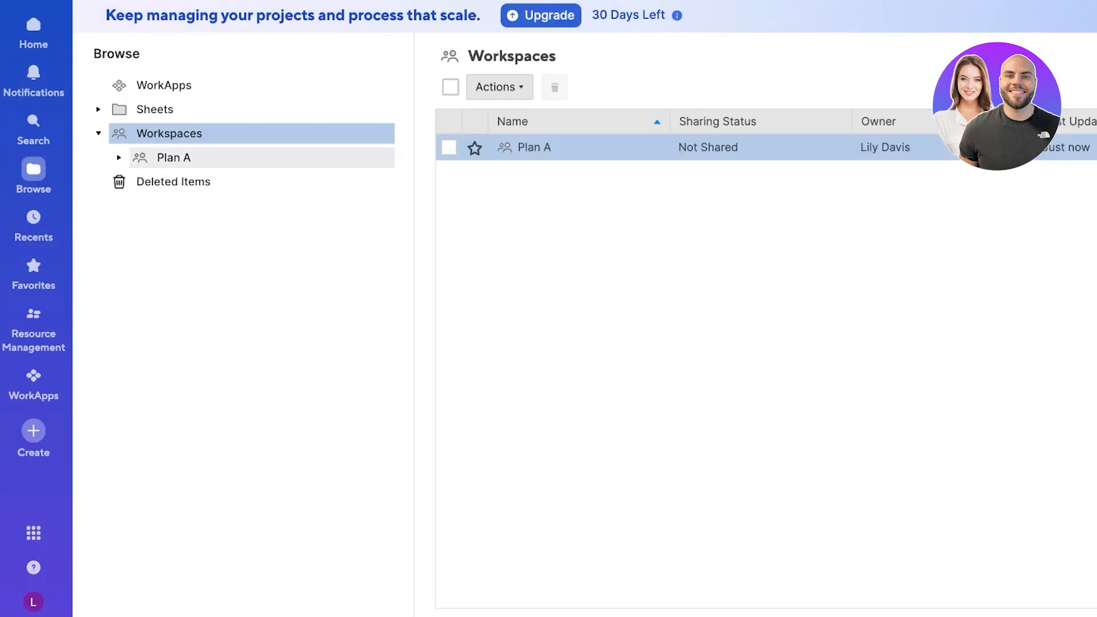
{"action": "left_click", "coordinate": [534, 148]}
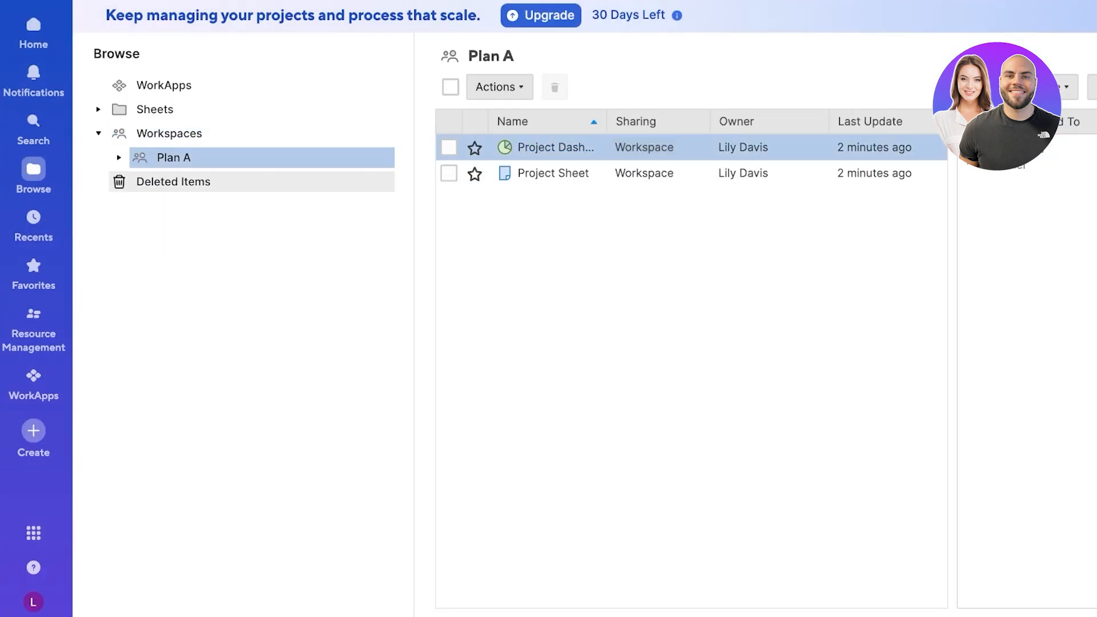
{"action": "left_click", "coordinate": [555, 147]}
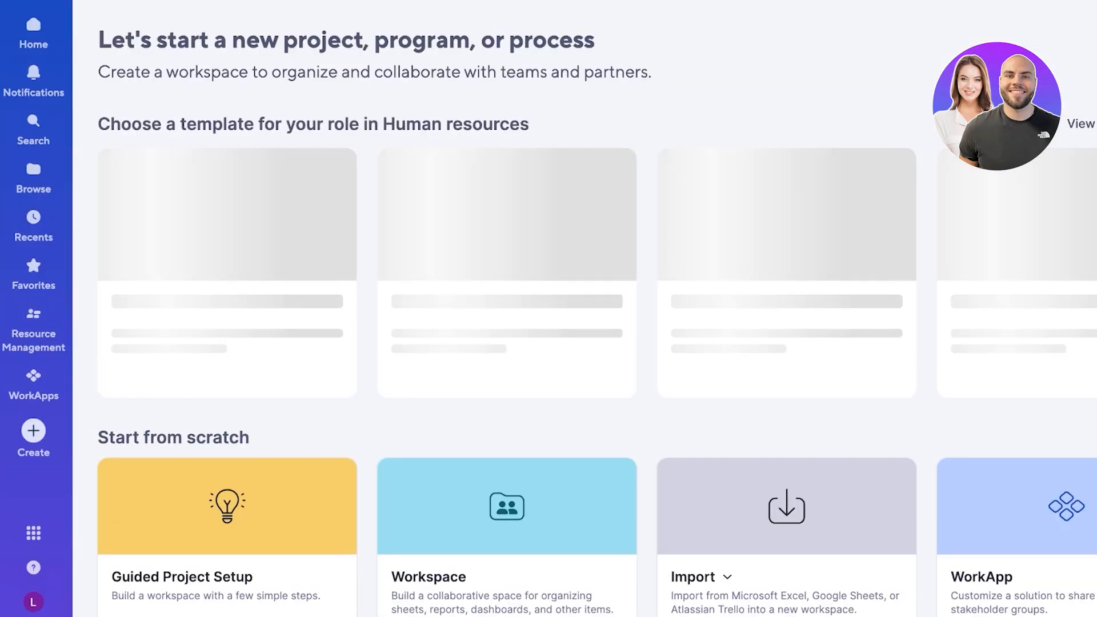
Create a new workspace using Board as the starting point.
{"action": "scroll", "coordinate": [786, 199], "scroll_direction": "down", "scroll_amount": 3}
{"action": "scroll", "coordinate": [786, 229], "scroll_direction": "down", "scroll_amount": 3}
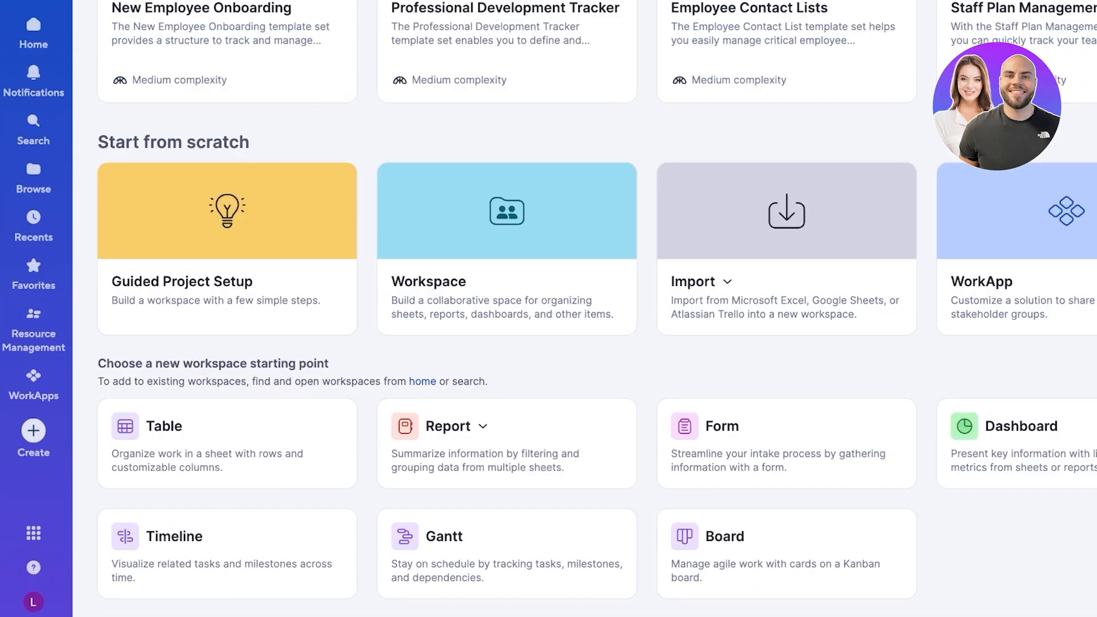
{"action": "scroll", "coordinate": [787, 514], "scroll_direction": "up", "scroll_amount": 5}
{"action": "scroll", "coordinate": [786, 342], "scroll_direction": "down", "scroll_amount": 5}
{"action": "left_click", "coordinate": [748, 534]}
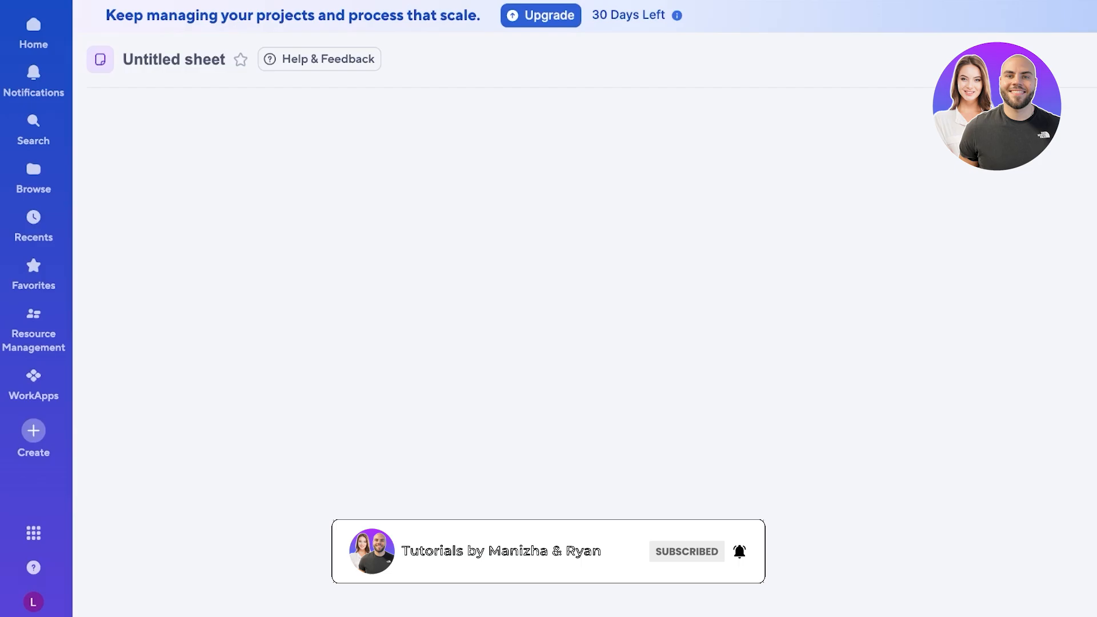
Delete the untitled workspace that holds the new board sheet.
{"action": "left_click", "coordinate": [284, 24]}
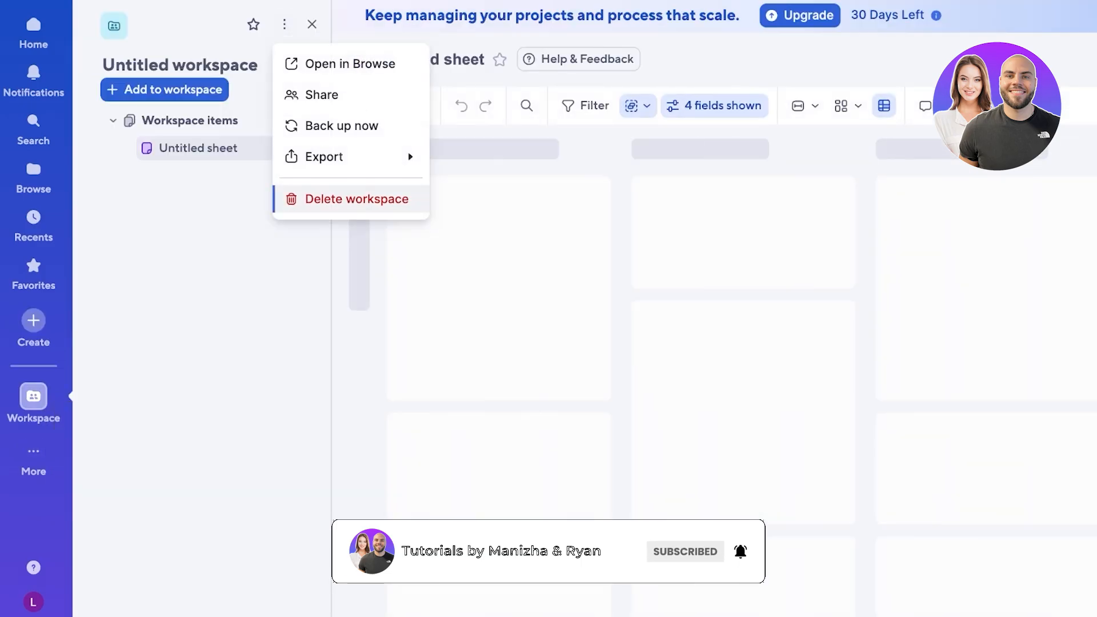
{"action": "left_click", "coordinate": [355, 196]}
{"action": "left_click", "coordinate": [760, 438]}
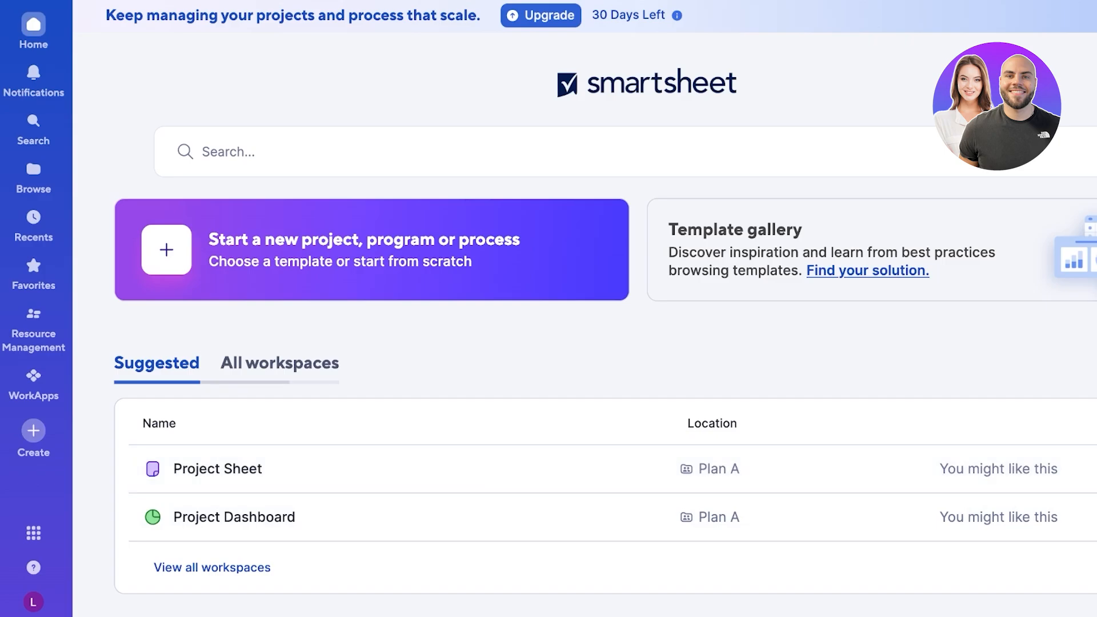
Open the Plan A workspace from the list of all workspaces and view its Project Dashboard and Project Sheet.
{"action": "left_click", "coordinate": [279, 363]}
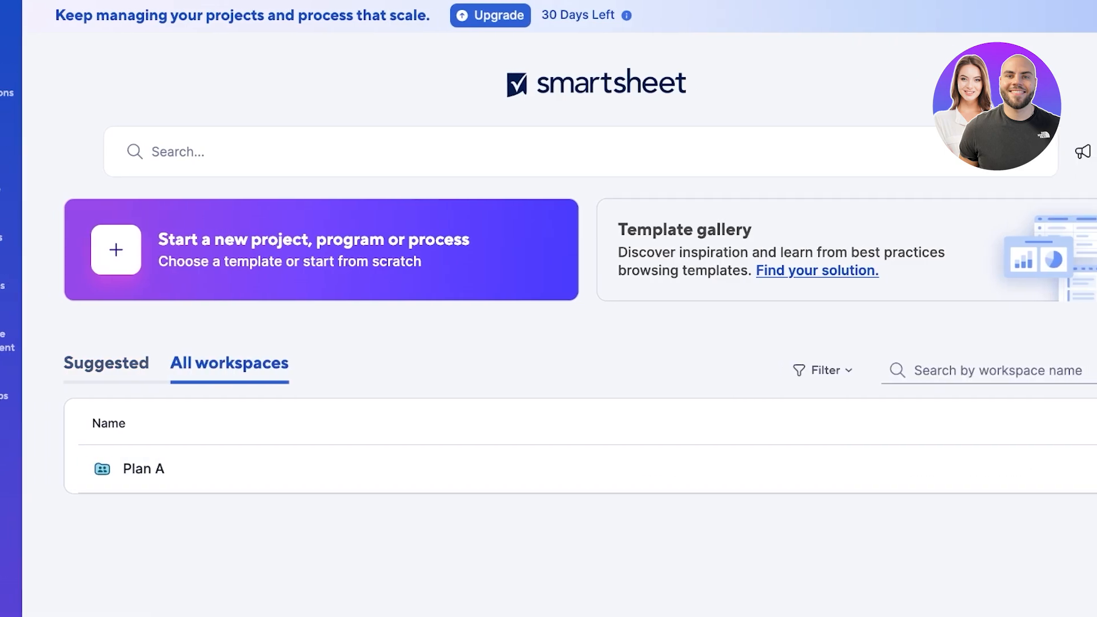
{"action": "left_click", "coordinate": [90, 468]}
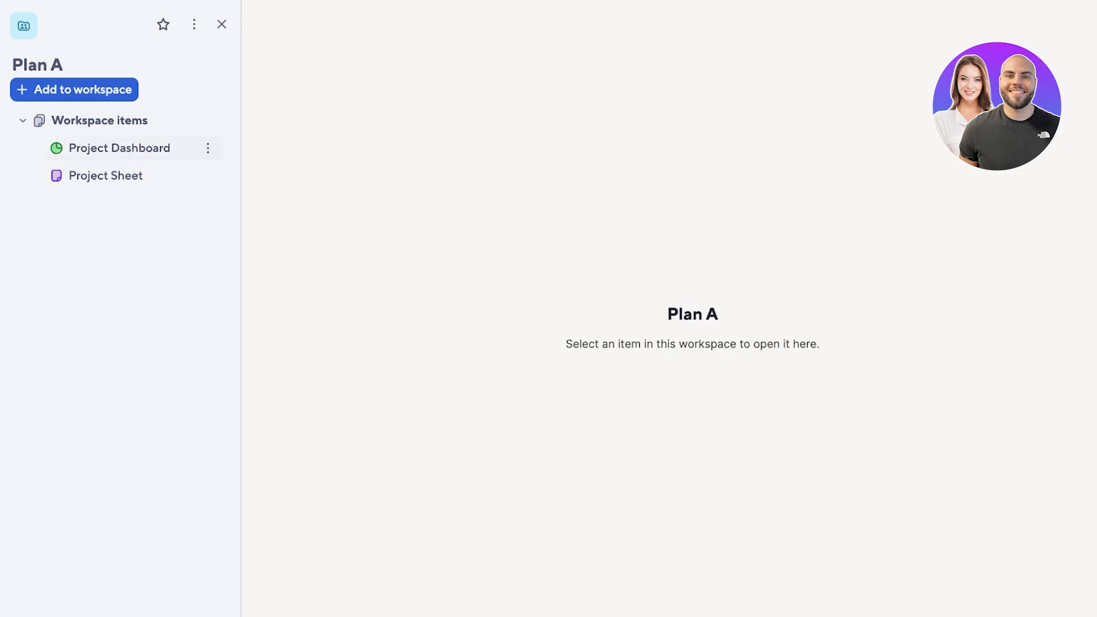
{"action": "left_click", "coordinate": [99, 120]}
{"action": "left_click", "coordinate": [100, 120]}
{"action": "left_click", "coordinate": [120, 148]}
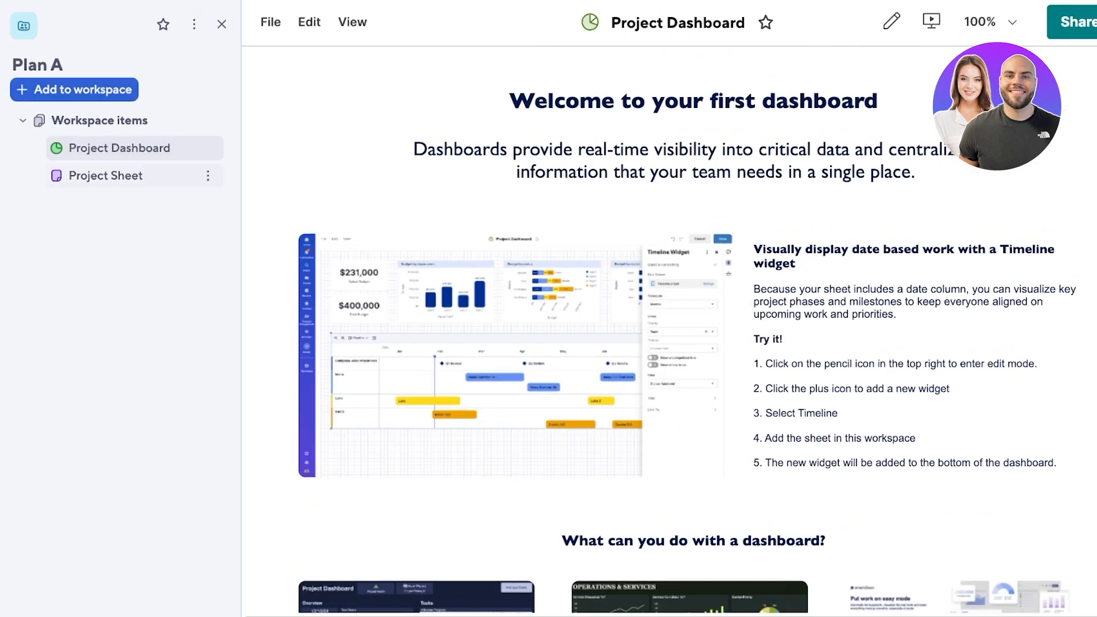
{"action": "left_click", "coordinate": [106, 175]}
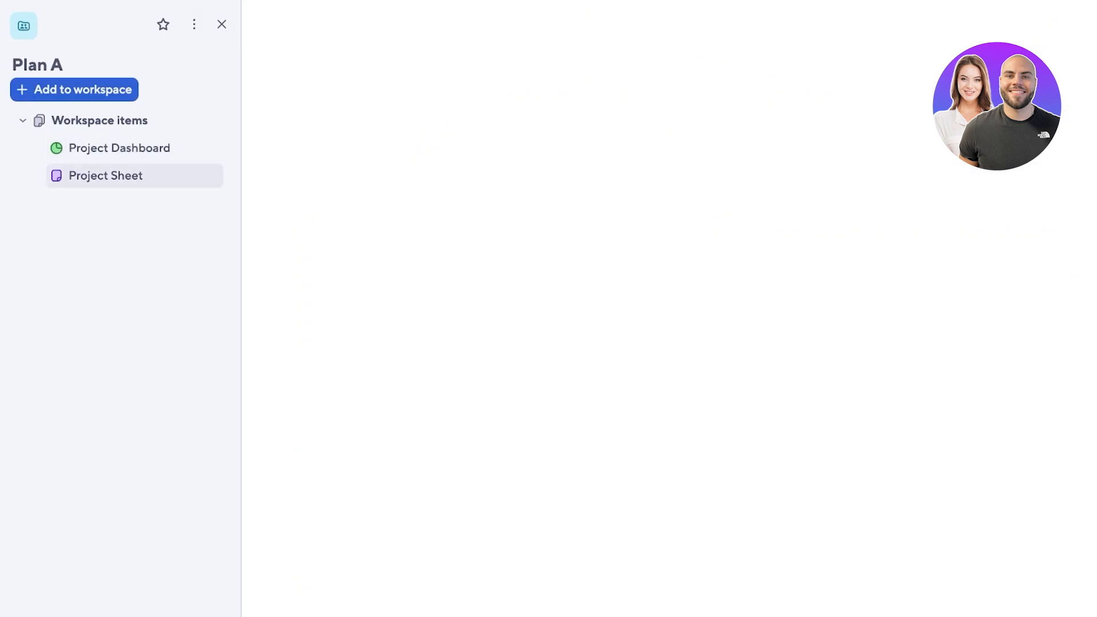
Delete the Project Dashboard from the Plan A workspace and dismiss any error notice.
{"action": "left_click", "coordinate": [206, 147]}
{"action": "left_click", "coordinate": [267, 335]}
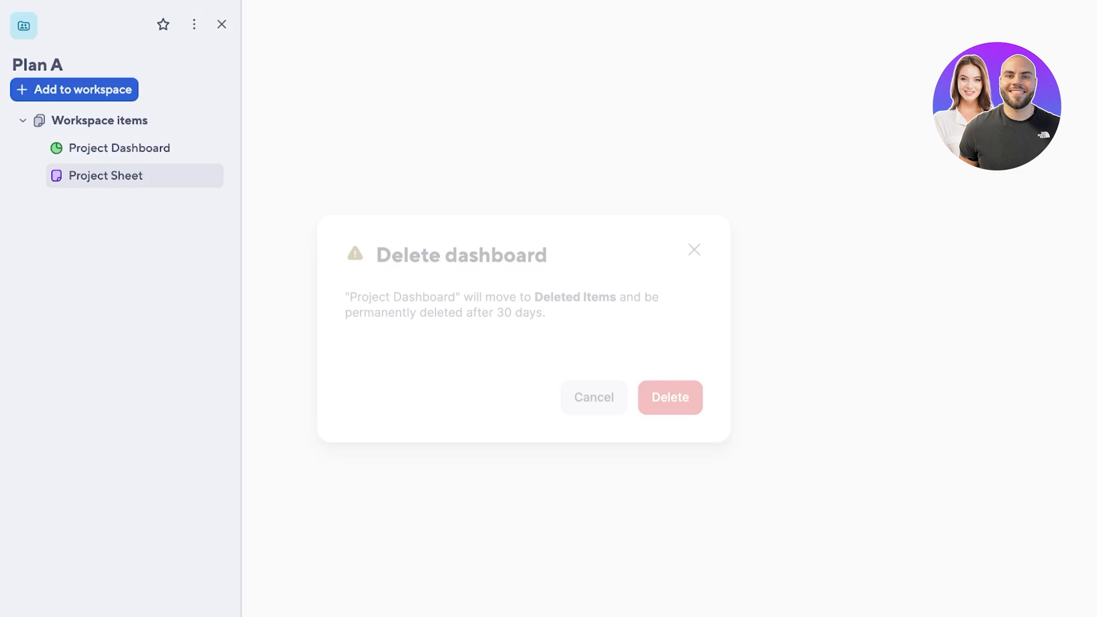
{"action": "left_click", "coordinate": [669, 381]}
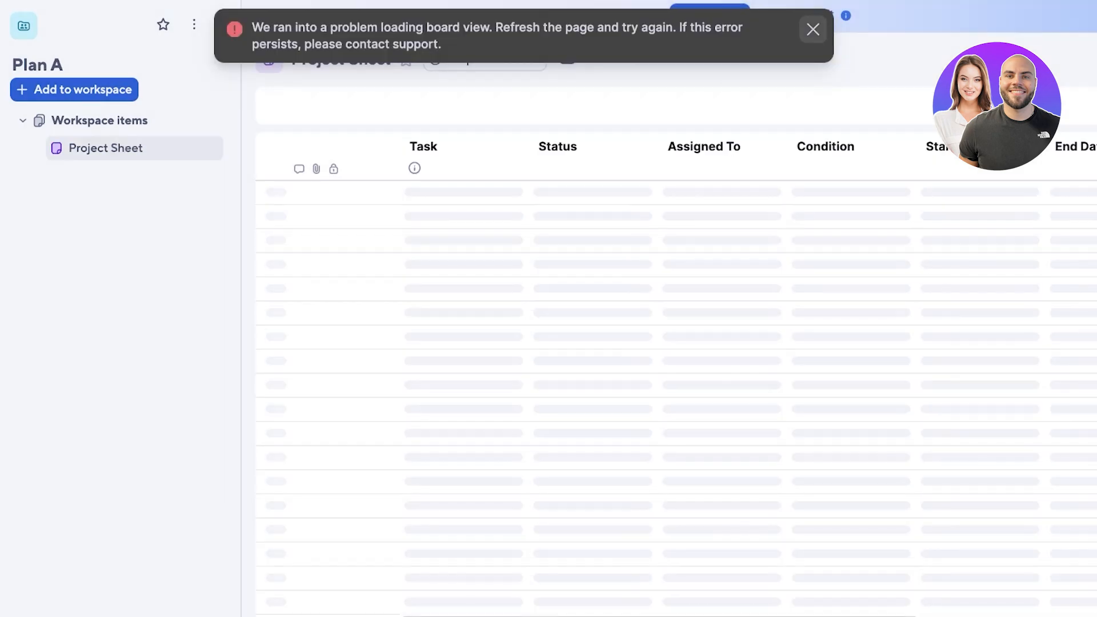
{"action": "left_click", "coordinate": [813, 29]}
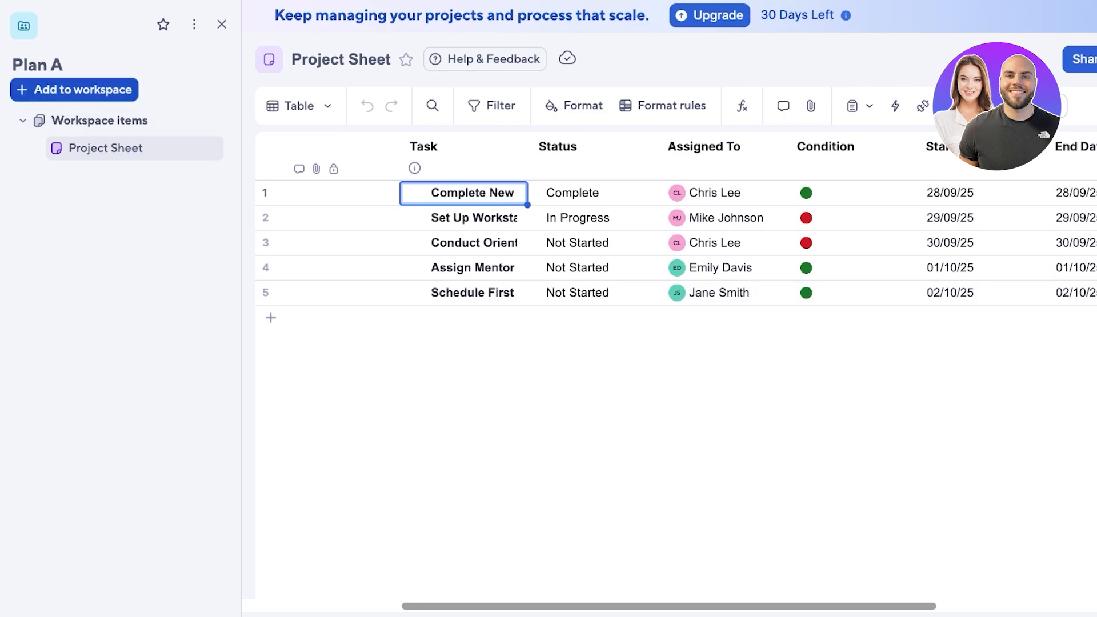
Add a new sheet in Table view to the Plan A workspace and name it "Employee Directory".
{"action": "left_click", "coordinate": [75, 90]}
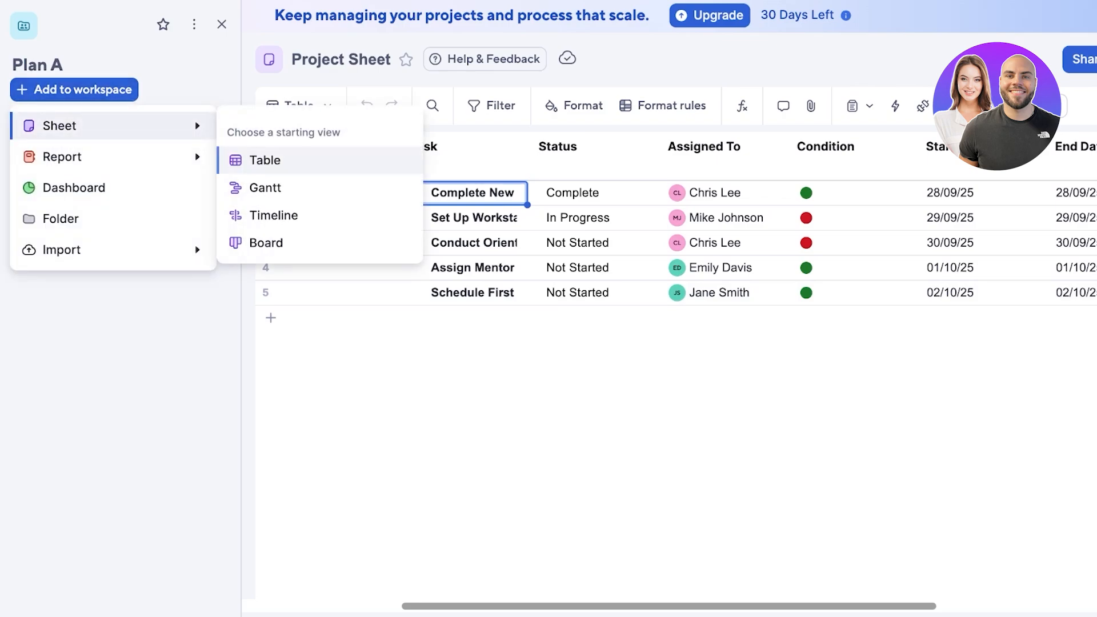
{"action": "mouse_move", "coordinate": [113, 126]}
{"action": "left_click", "coordinate": [265, 160]}
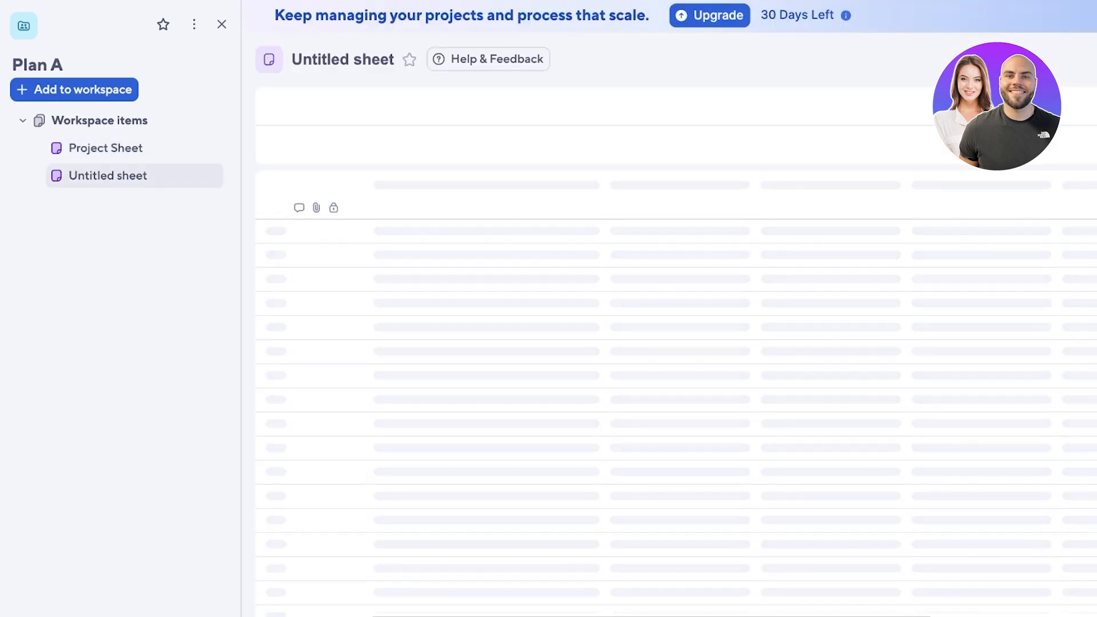
{"action": "type", "text": "Employee Directory"}
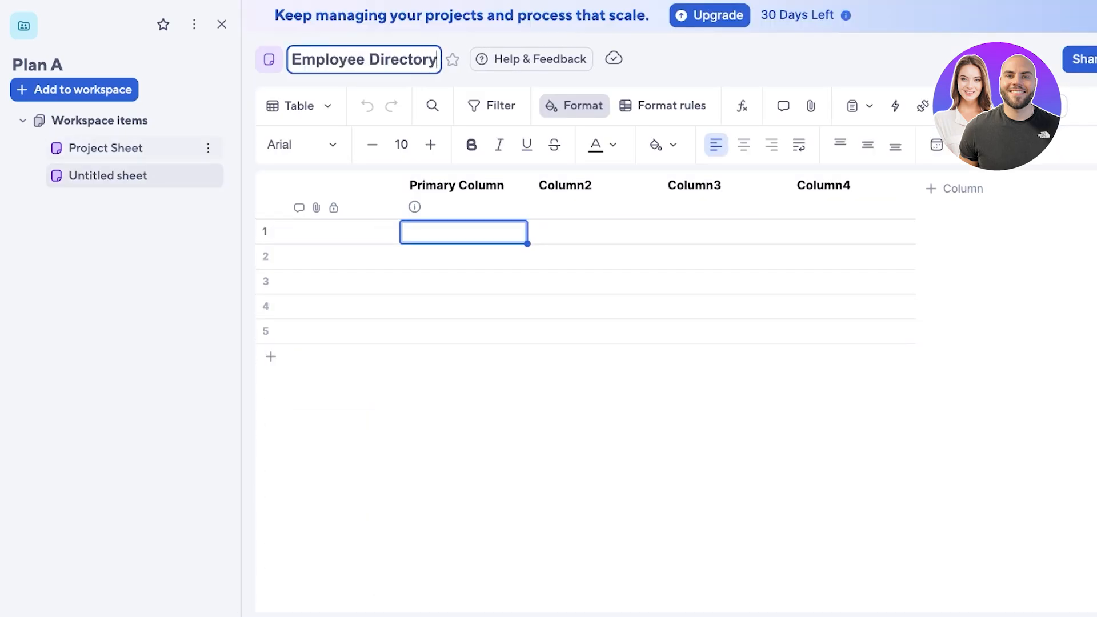
{"action": "left_click", "coordinate": [384, 281]}
{"action": "left_click", "coordinate": [461, 191]}
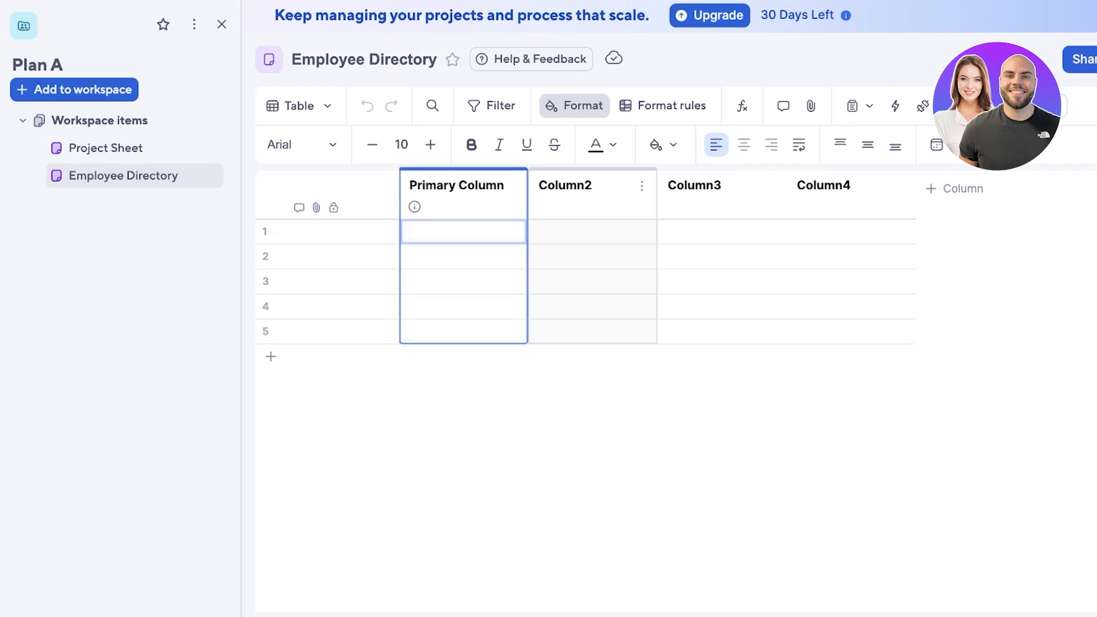
{"action": "left_click", "coordinate": [589, 191]}
{"action": "left_click", "coordinate": [512, 186]}
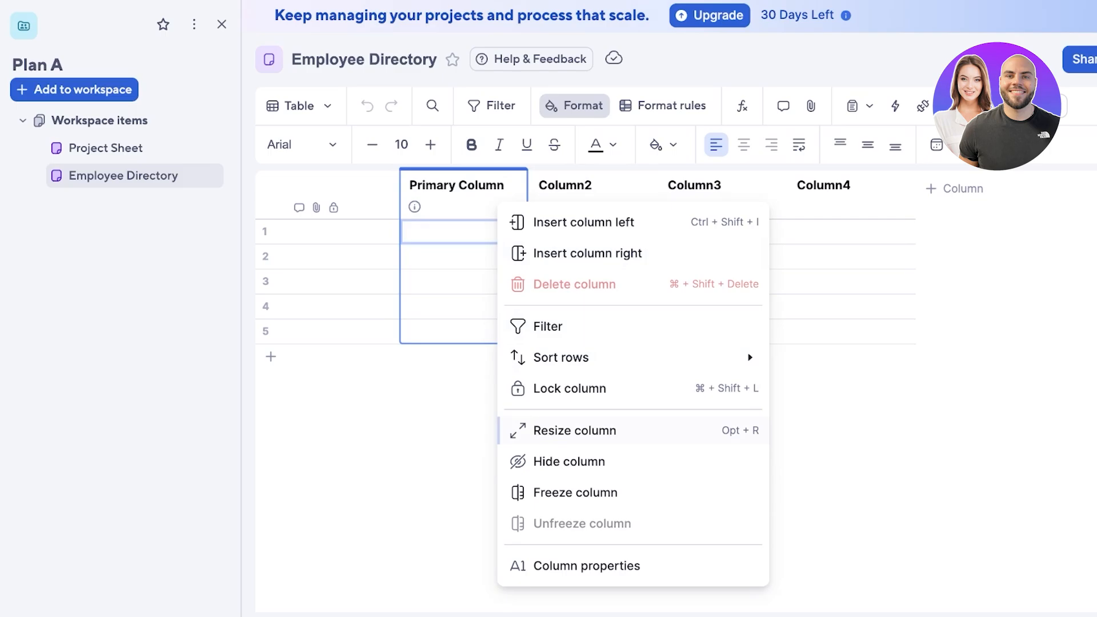
{"action": "left_click", "coordinate": [460, 192]}
{"action": "left_click", "coordinate": [513, 185]}
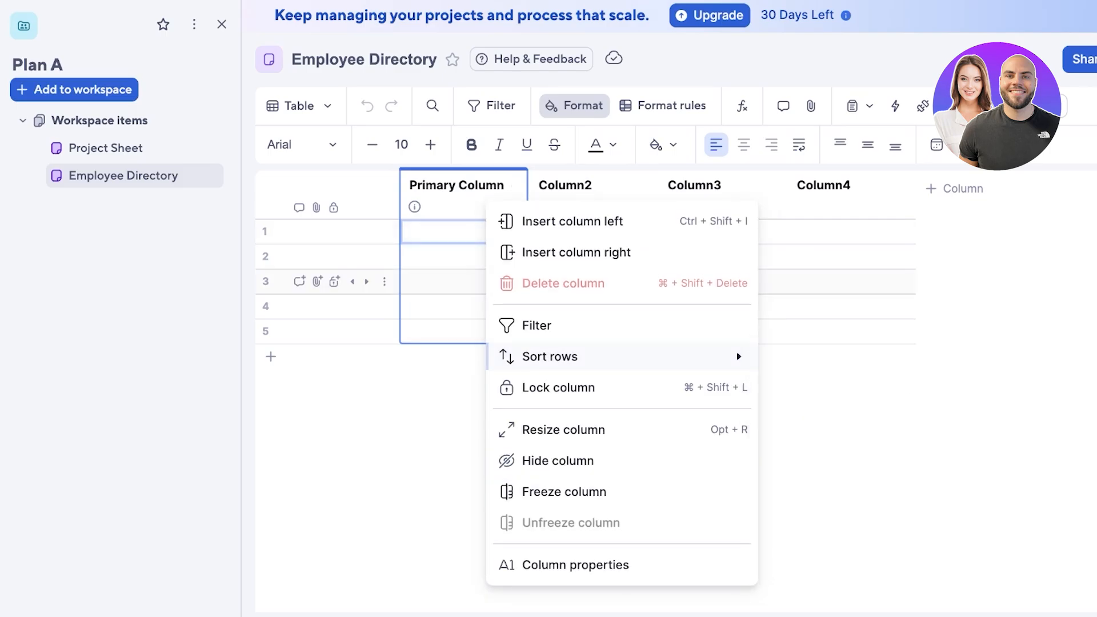
{"action": "left_click", "coordinate": [565, 190]}
{"action": "right_click", "coordinate": [562, 201]}
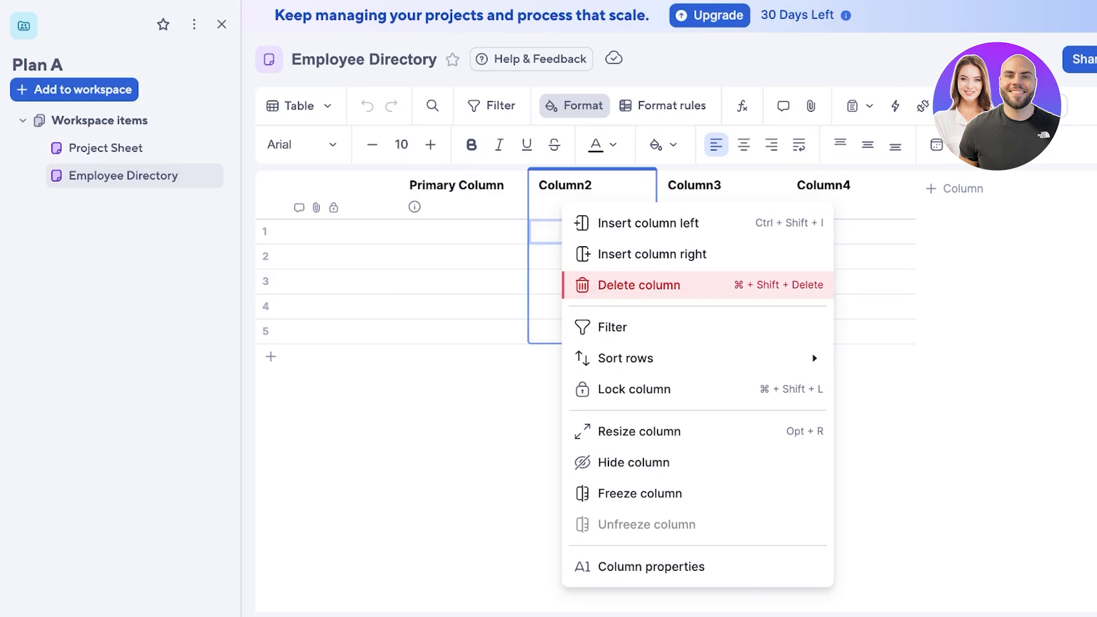
Add a Text/number column named "Names" to the Employee Directory sheet and move it ahead of the Primary Column.
{"action": "left_click", "coordinate": [953, 188]}
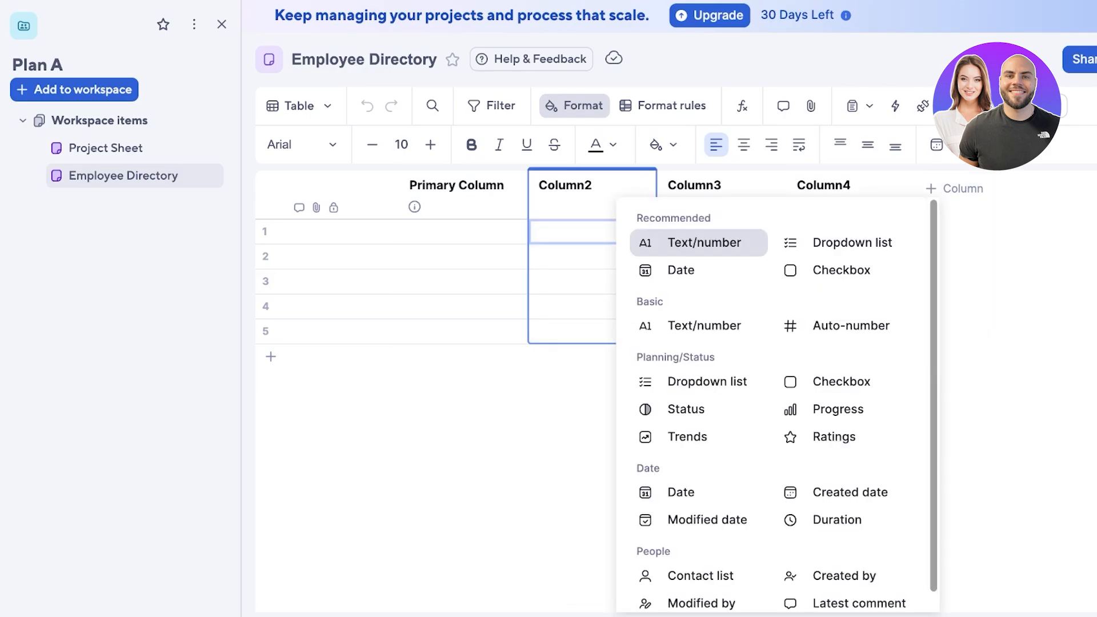
{"action": "left_click", "coordinate": [703, 242]}
{"action": "type", "text": "N"}
{"action": "key", "text": "BackSpace"}
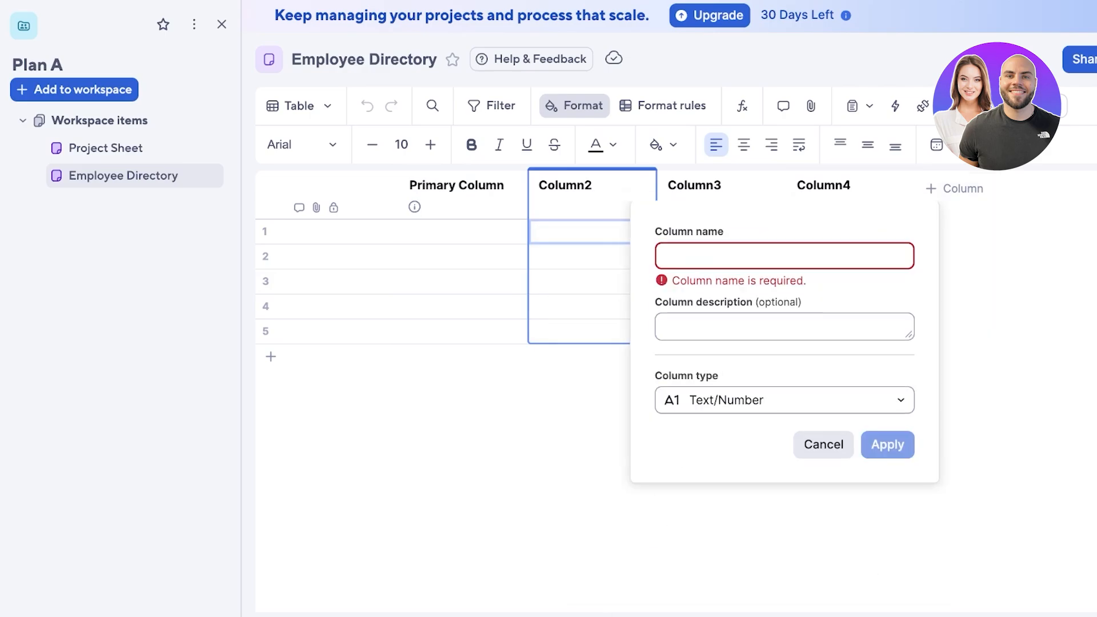
{"action": "type", "text": "Names"}
{"action": "key", "text": "Return"}
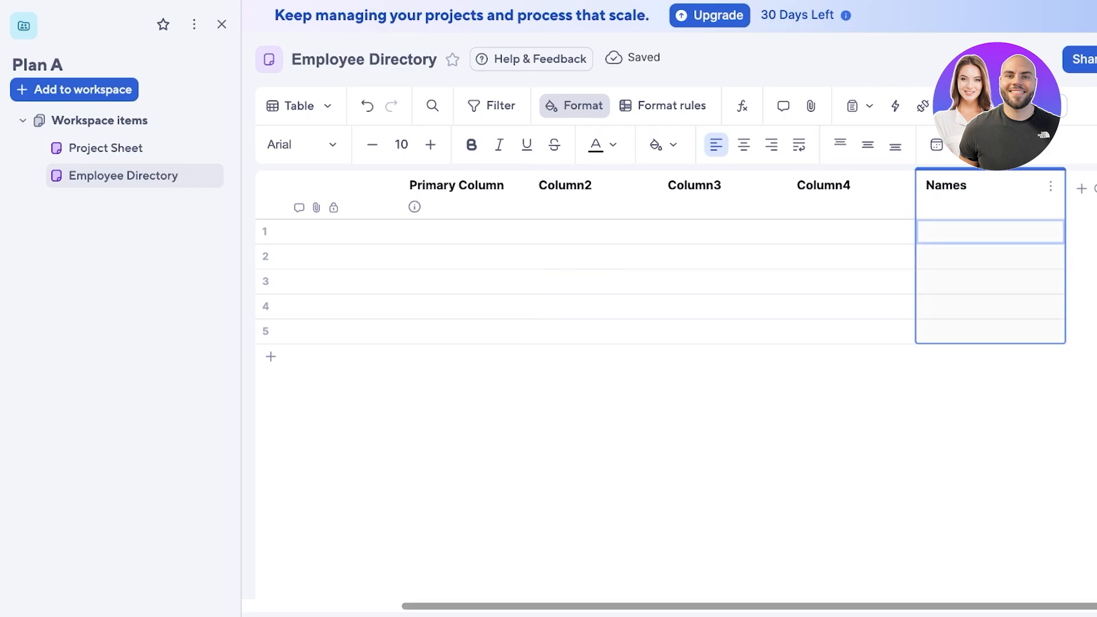
{"action": "left_click_drag", "start_coordinate": [984, 192], "coordinate": [487, 194]}
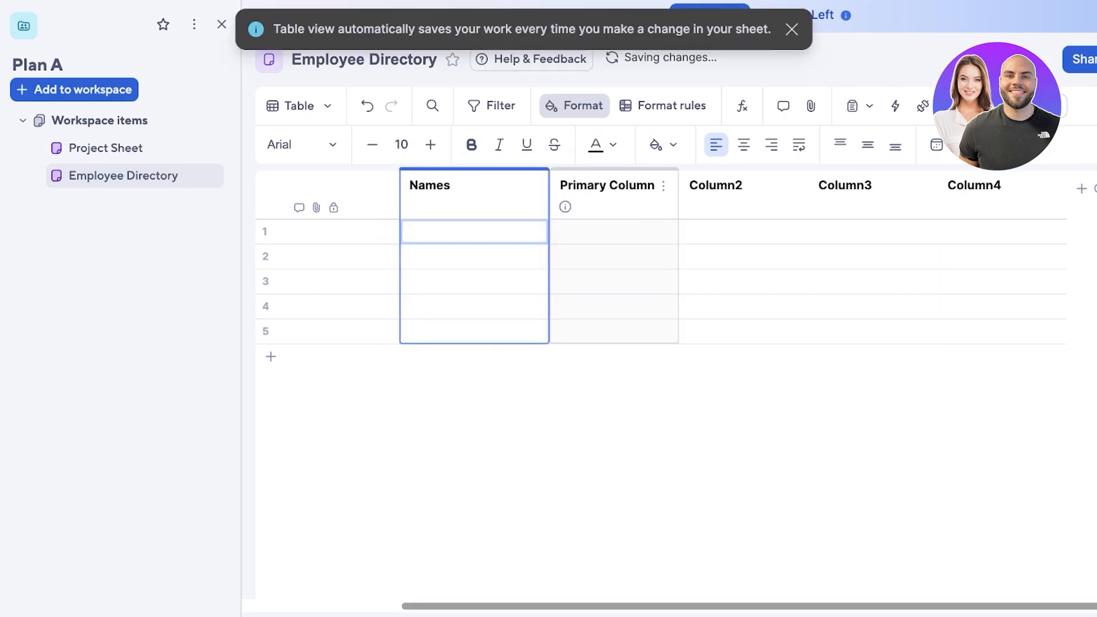
Delete Column2, Column3 and Column4 from the Employee Directory sheet.
{"action": "left_click", "coordinate": [791, 185]}
{"action": "left_click", "coordinate": [815, 284]}
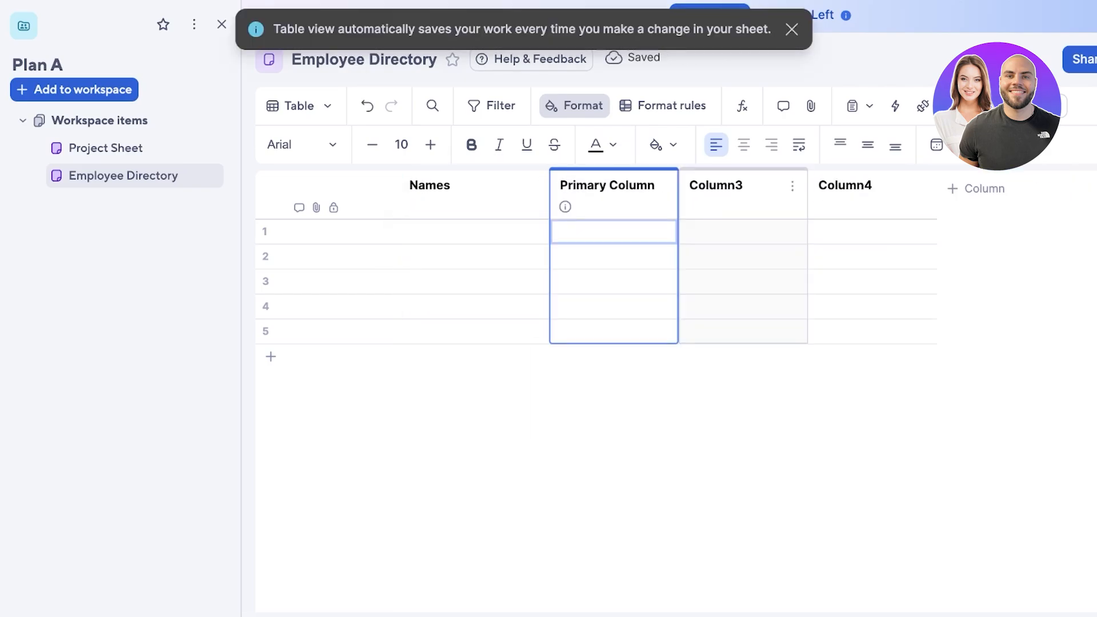
{"action": "left_click", "coordinate": [791, 185]}
{"action": "left_click", "coordinate": [817, 289]}
{"action": "left_click", "coordinate": [791, 185]}
{"action": "left_click", "coordinate": [817, 288]}
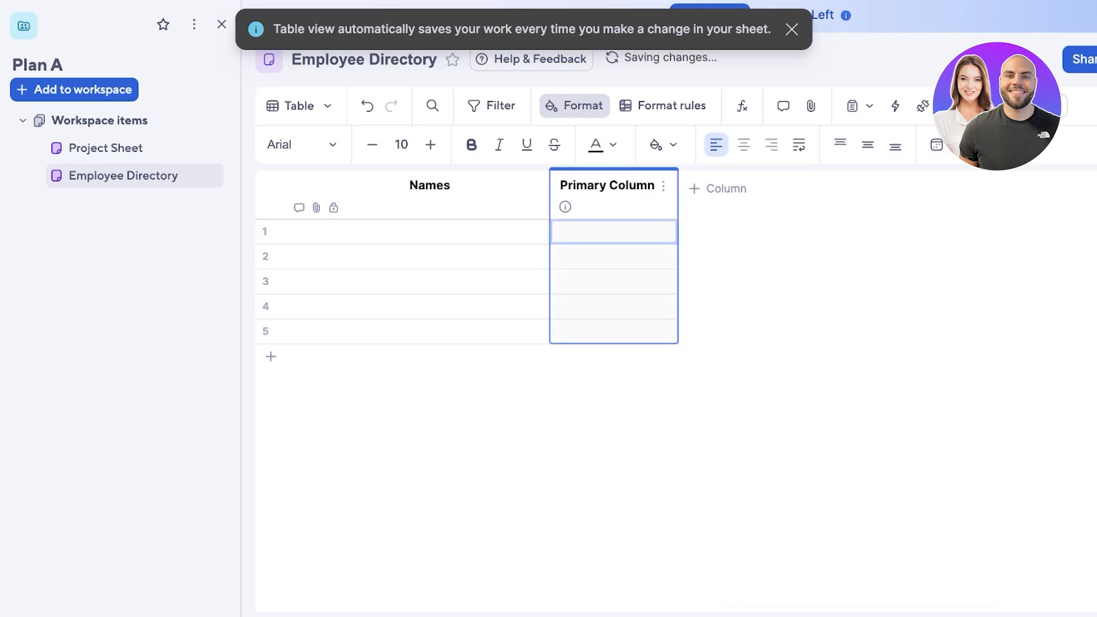
{"action": "left_click", "coordinate": [662, 185]}
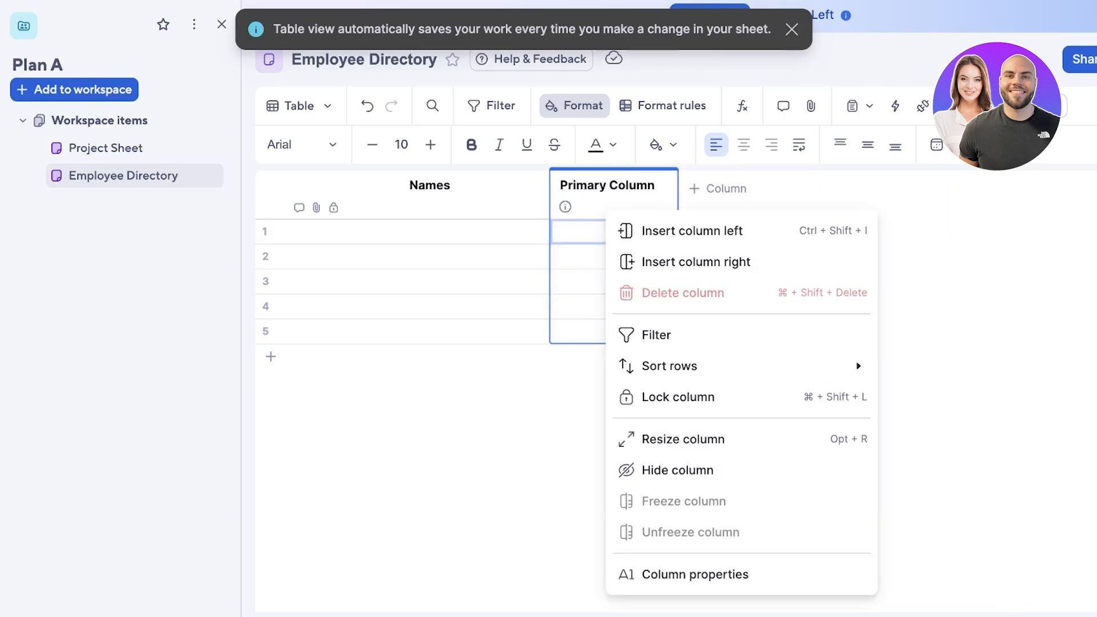
{"action": "right_click", "coordinate": [505, 211]}
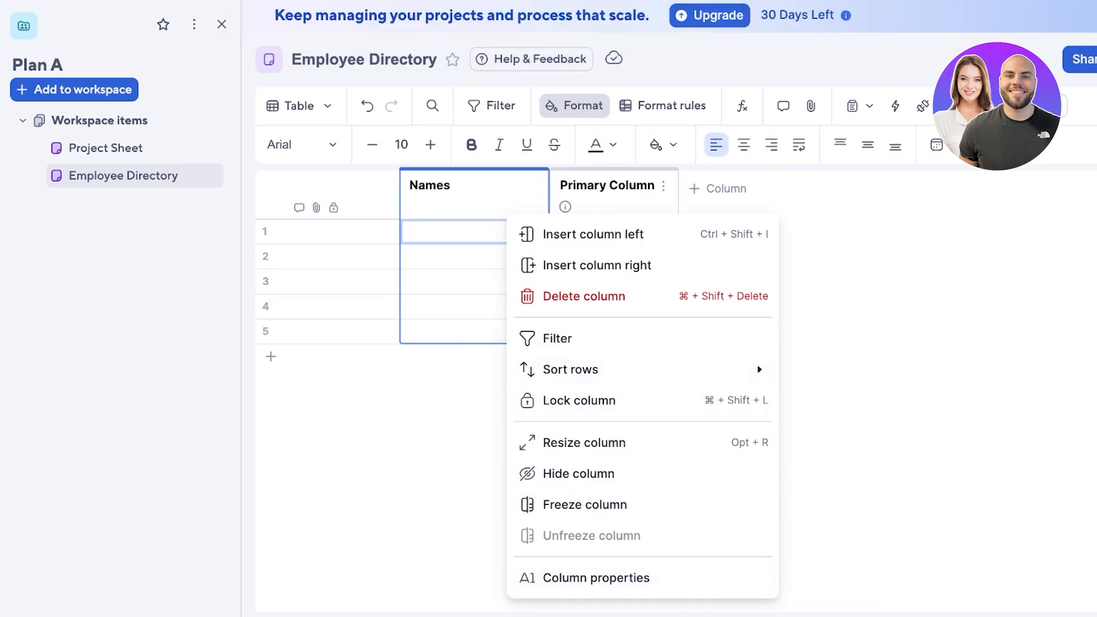
{"action": "left_click", "coordinate": [617, 191]}
{"action": "left_click", "coordinate": [662, 185]}
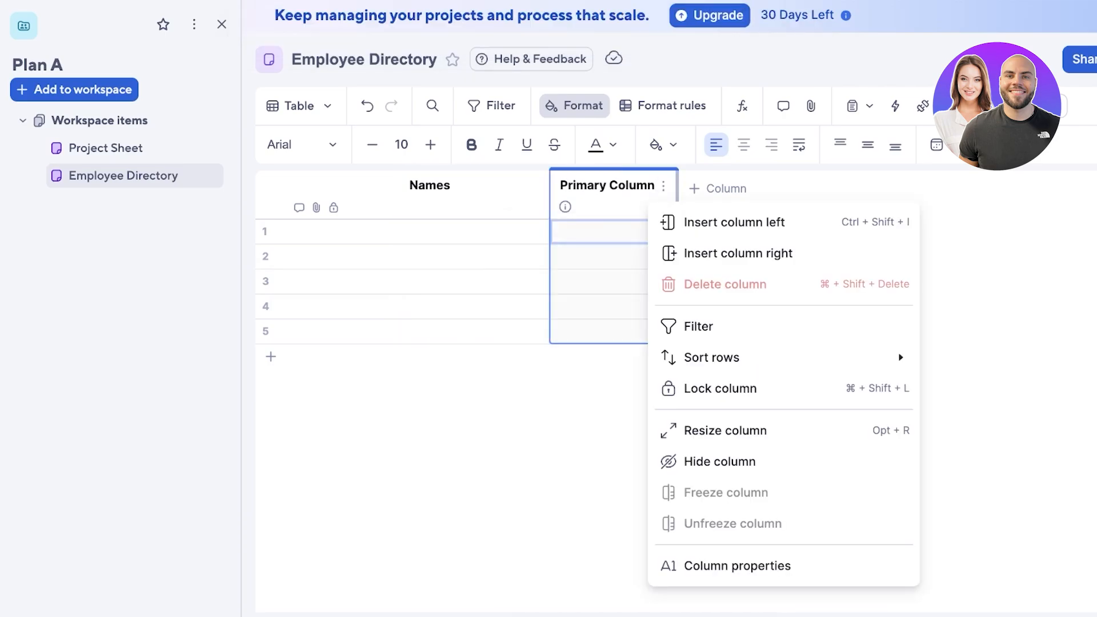
{"action": "left_click", "coordinate": [737, 566]}
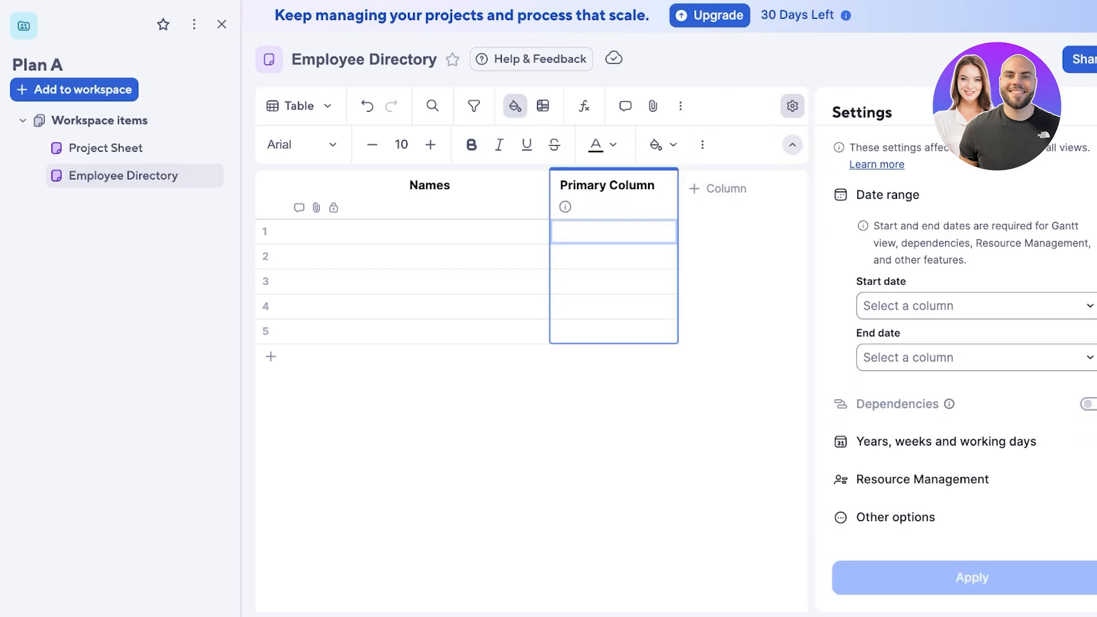
{"action": "left_click", "coordinate": [664, 185]}
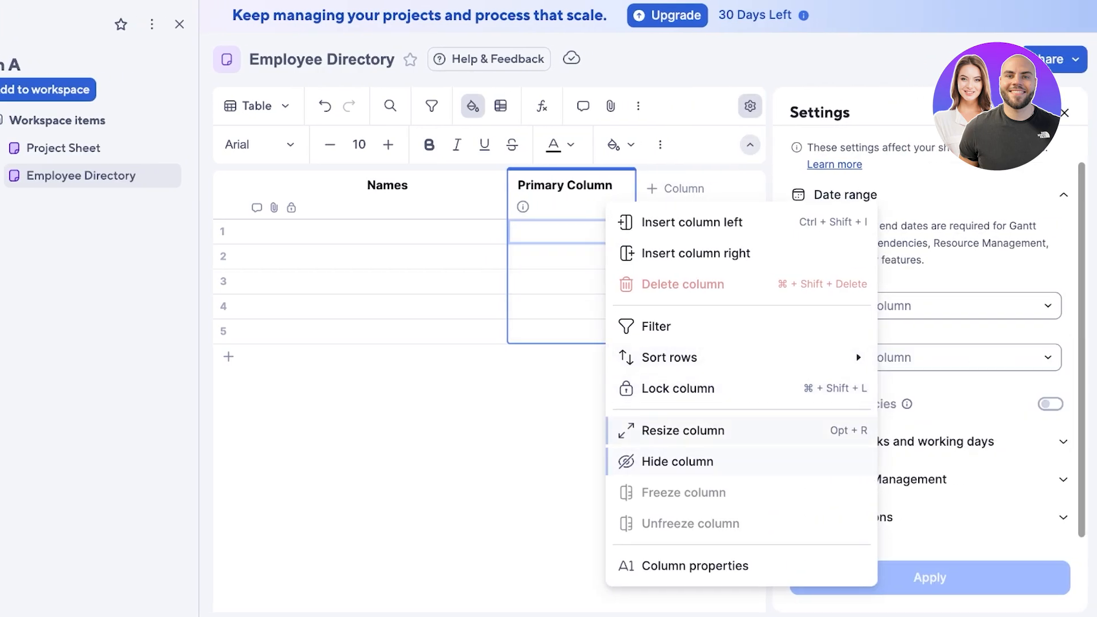
{"action": "type", "text": "gg"}
{"action": "left_click", "coordinate": [571, 306]}
{"action": "left_click", "coordinate": [620, 186]}
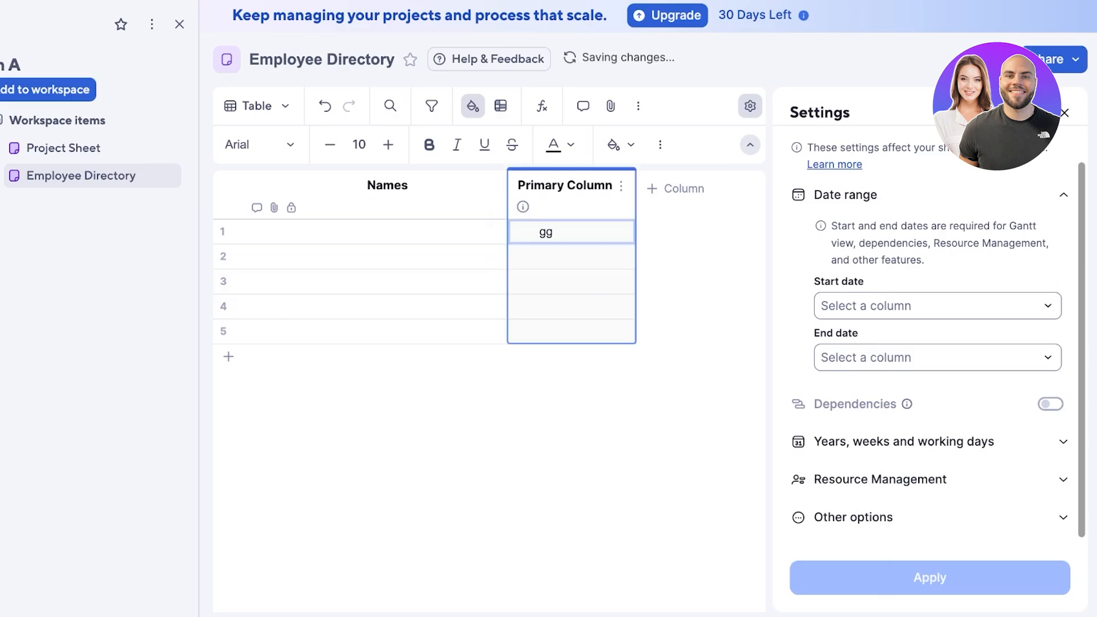
{"action": "left_click", "coordinate": [571, 256]}
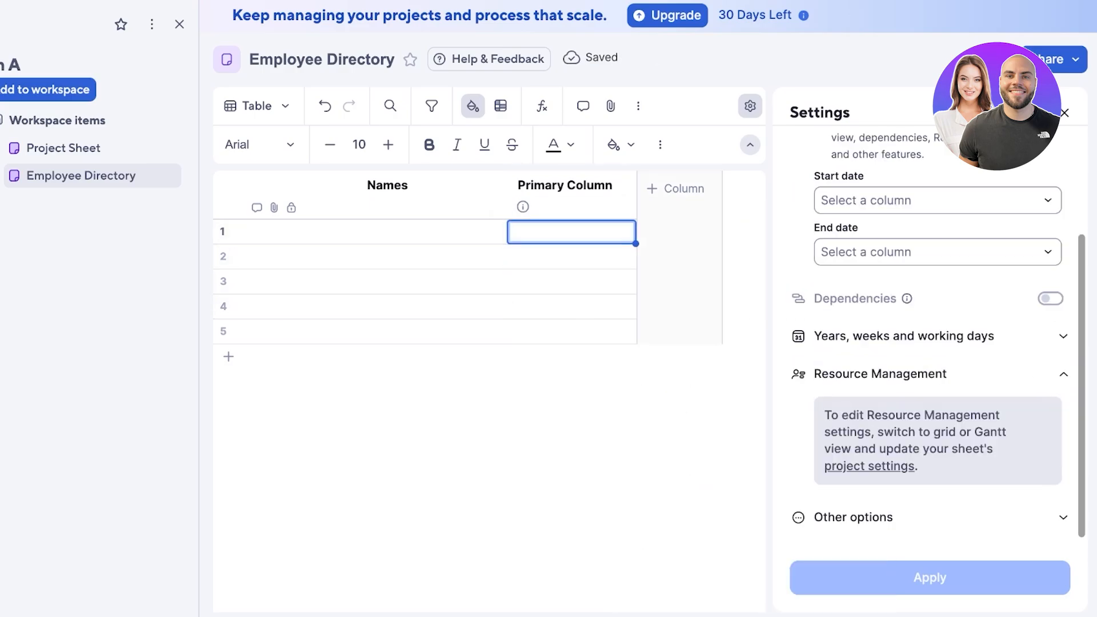
Close the sheet settings and move the Primary Column in front of the Names column.
{"action": "left_click", "coordinate": [1064, 112]}
{"action": "left_click_drag", "start_coordinate": [563, 186], "coordinate": [355, 196]}
{"action": "left_click_drag", "start_coordinate": [576, 186], "coordinate": [391, 222]}
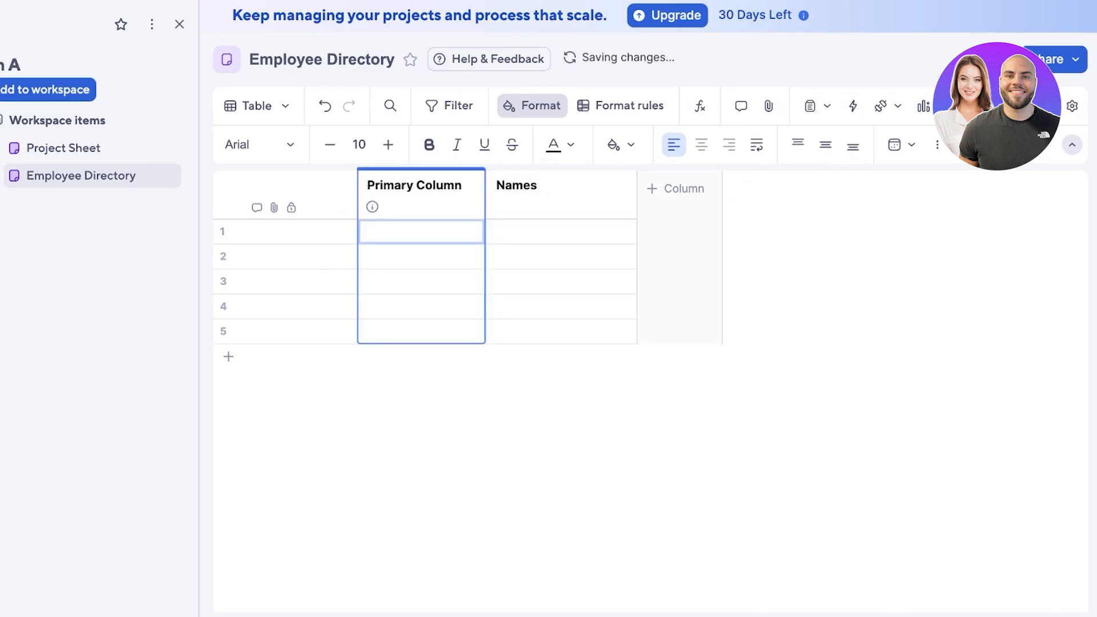
Add a Date column named "Tenure/Not" after the Names column in the Employee Directory sheet.
{"action": "left_click", "coordinate": [676, 188]}
{"action": "left_click", "coordinate": [709, 270]}
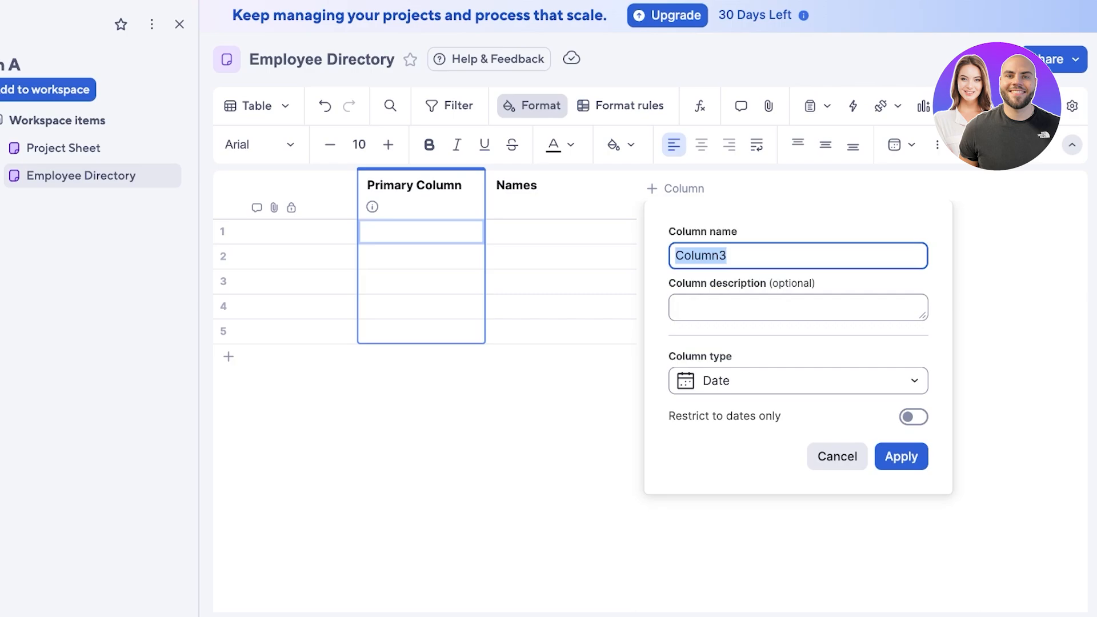
{"action": "key", "text": "BackSpace"}
{"action": "type", "text": "Ten"}
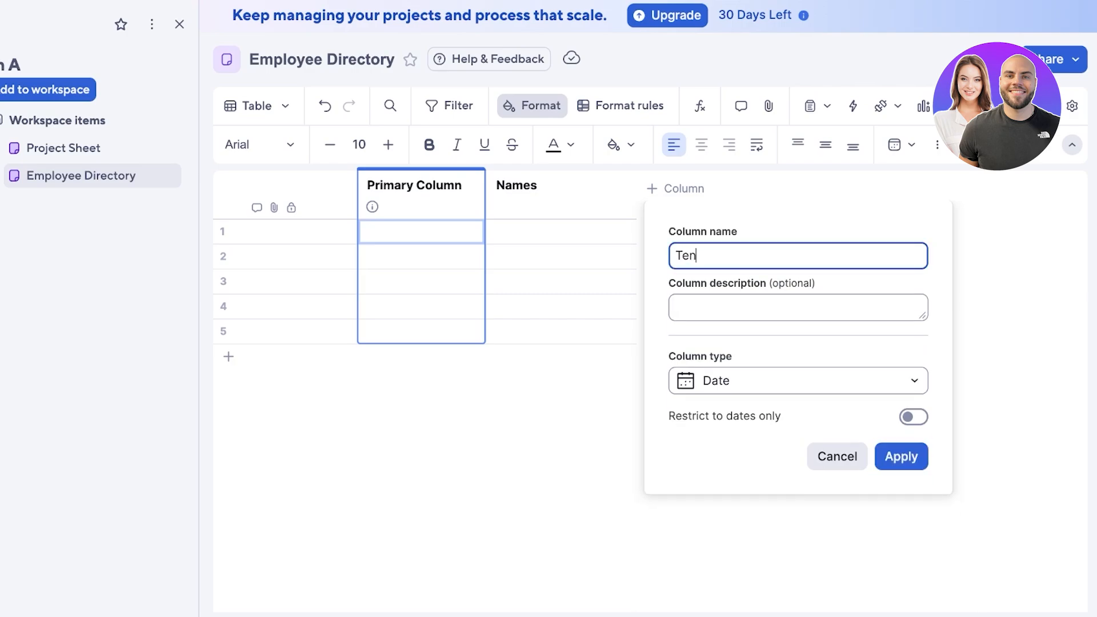
{"action": "type", "text": "ure/Not"}
{"action": "left_click", "coordinate": [901, 456]}
{"action": "left_click", "coordinate": [826, 188]}
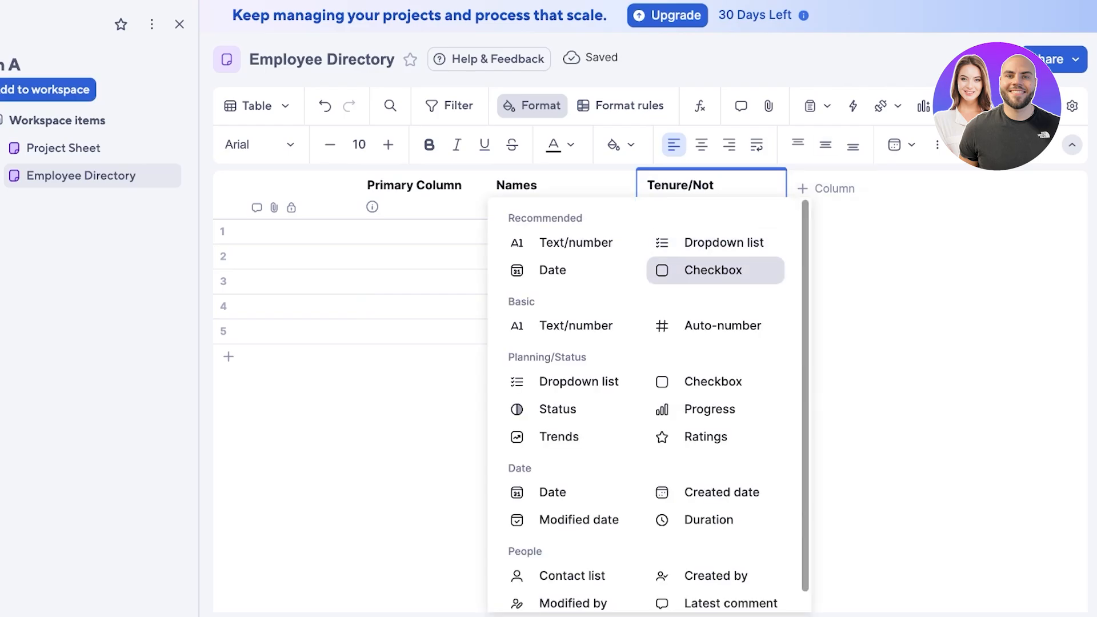
{"action": "left_click", "coordinate": [576, 326]}
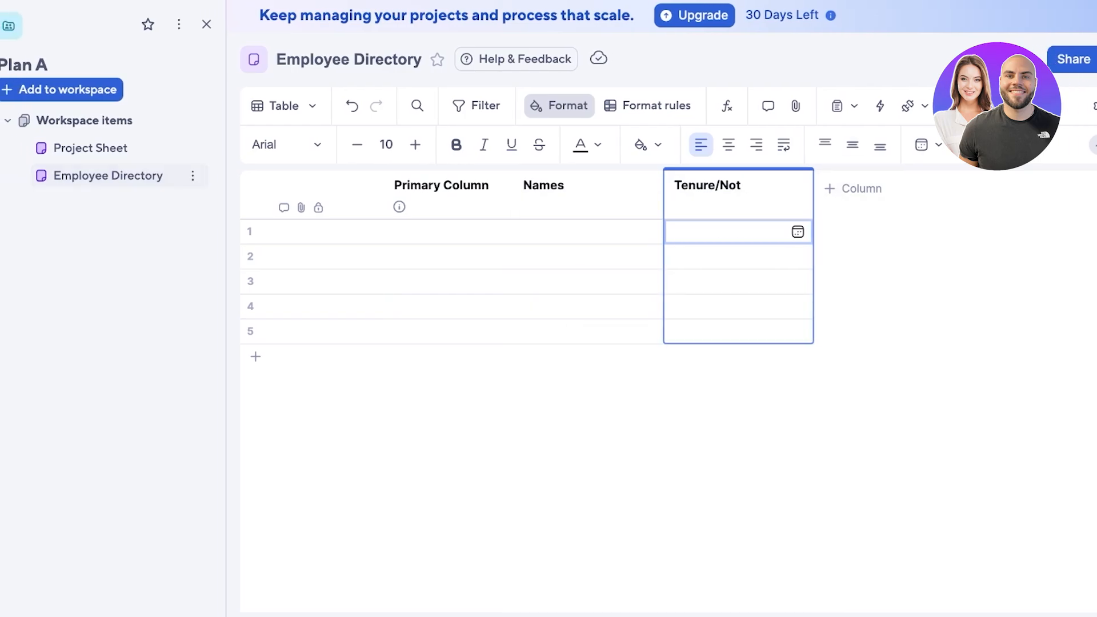
Delete the Project Sheet from the Plan A workspace.
{"action": "left_click", "coordinate": [203, 148]}
{"action": "left_click", "coordinate": [263, 399]}
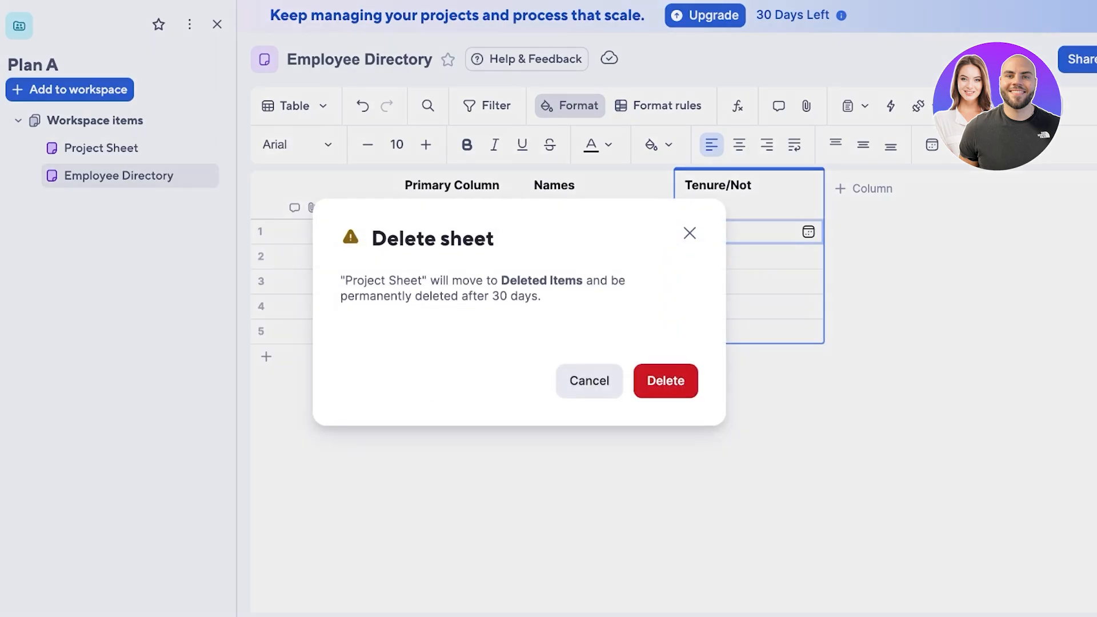
{"action": "left_click", "coordinate": [665, 381]}
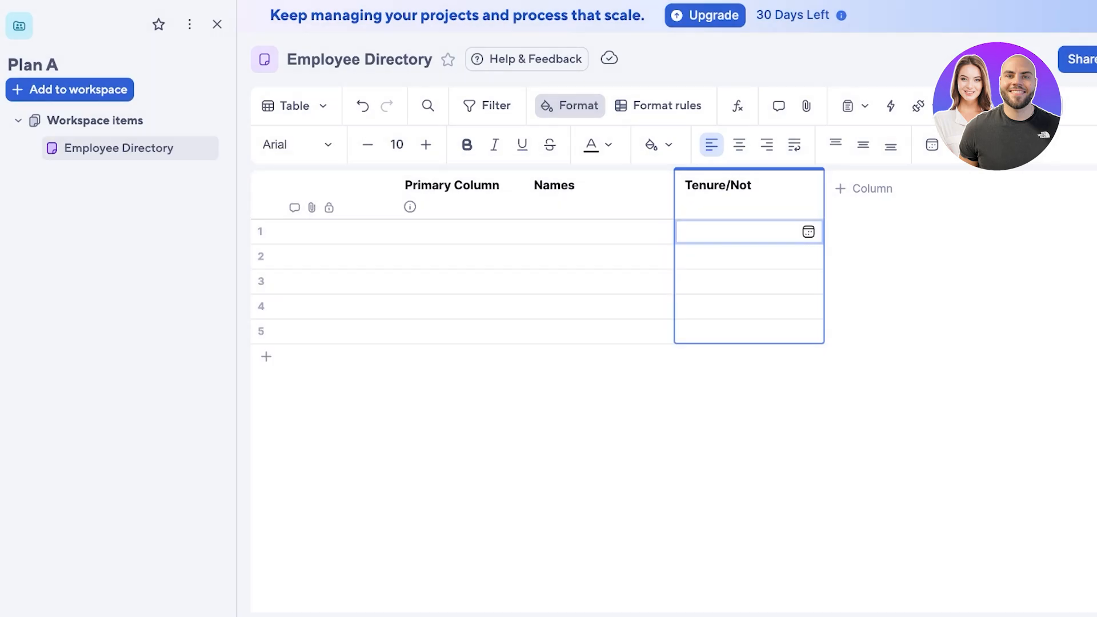
Add another sheet in Table view to the Plan A workspace and name it "Miletone Tracker".
{"action": "left_click", "coordinate": [69, 90]}
{"action": "mouse_move", "coordinate": [69, 125]}
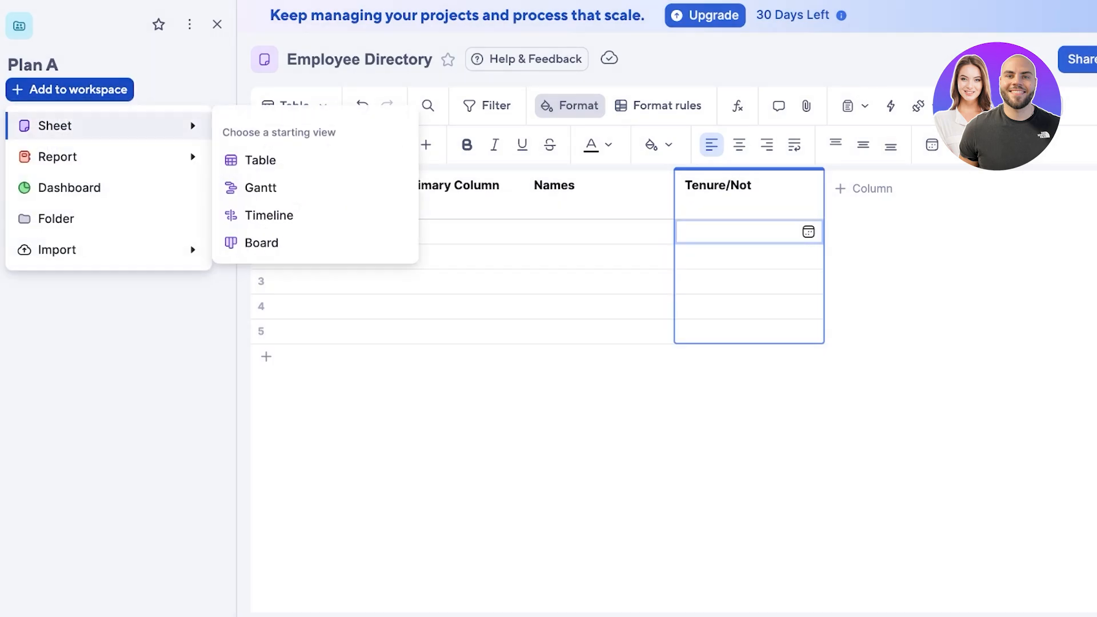
{"action": "left_click", "coordinate": [261, 160]}
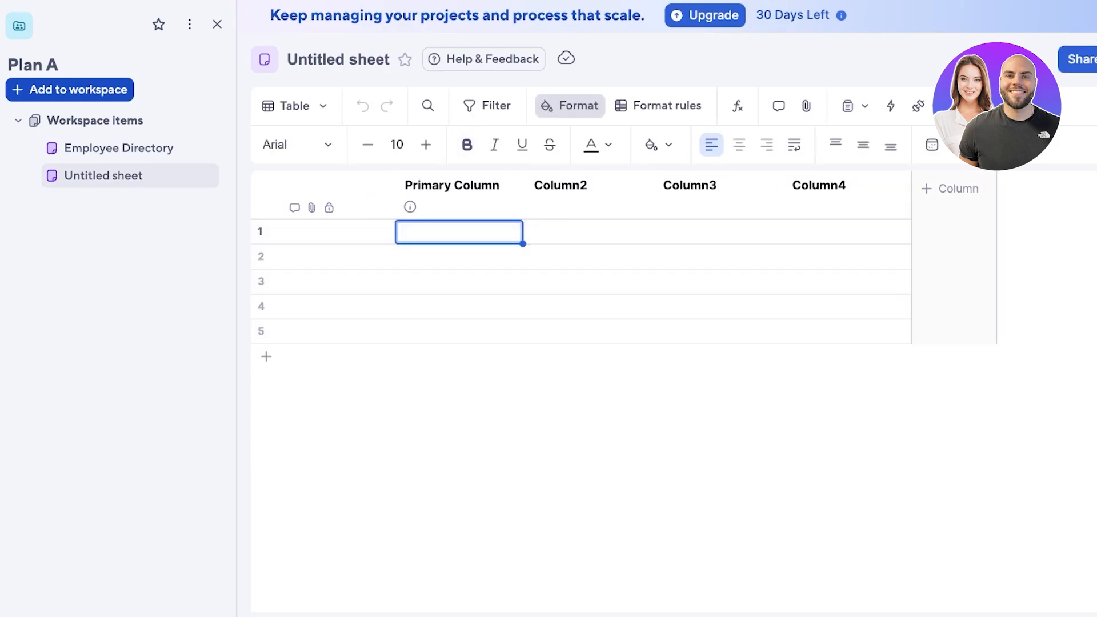
{"action": "key", "text": "BackSpace"}
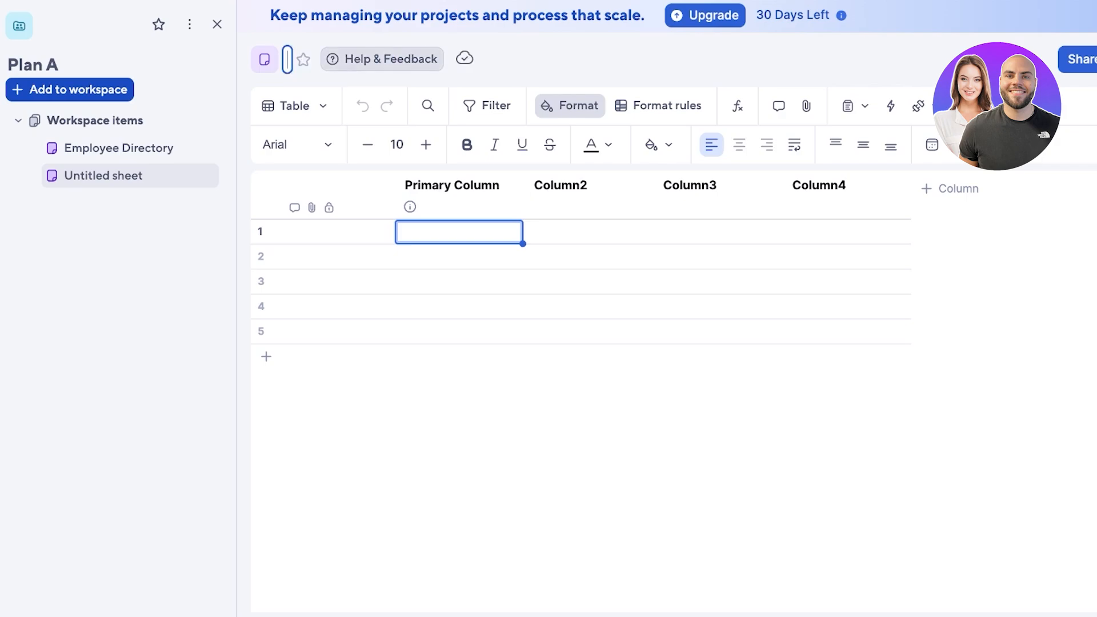
{"action": "type", "text": "Tas"}
{"action": "key", "text": "BackSpace"}
{"action": "key", "text": "BackSpace"}
{"action": "key", "text": "BackSpace"}
{"action": "type", "text": "M"}
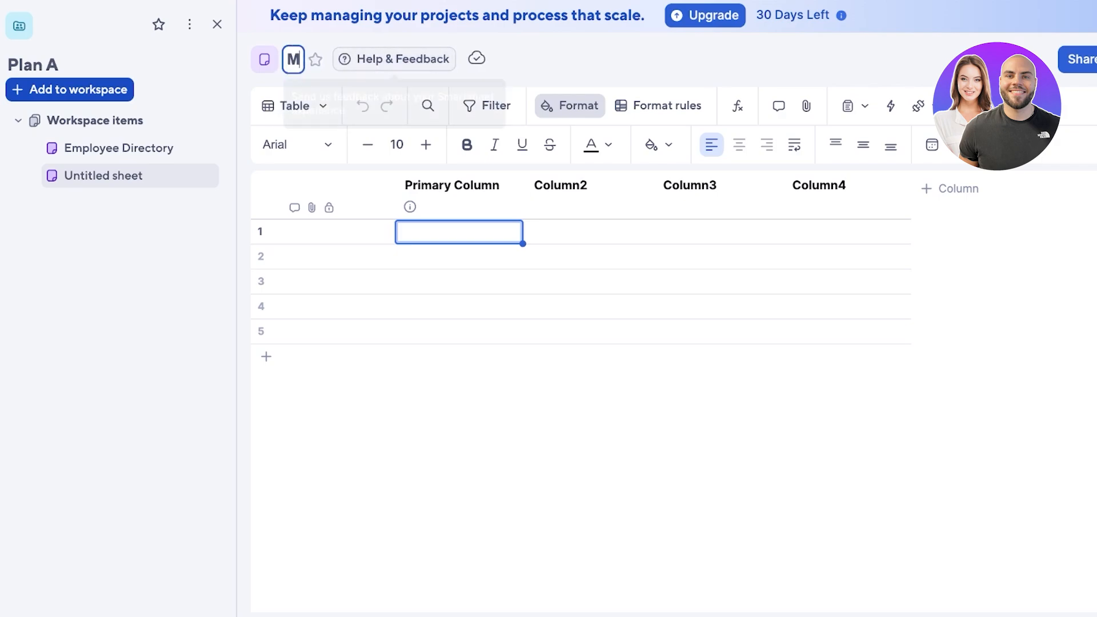
{"action": "type", "text": "iletone Tracker"}
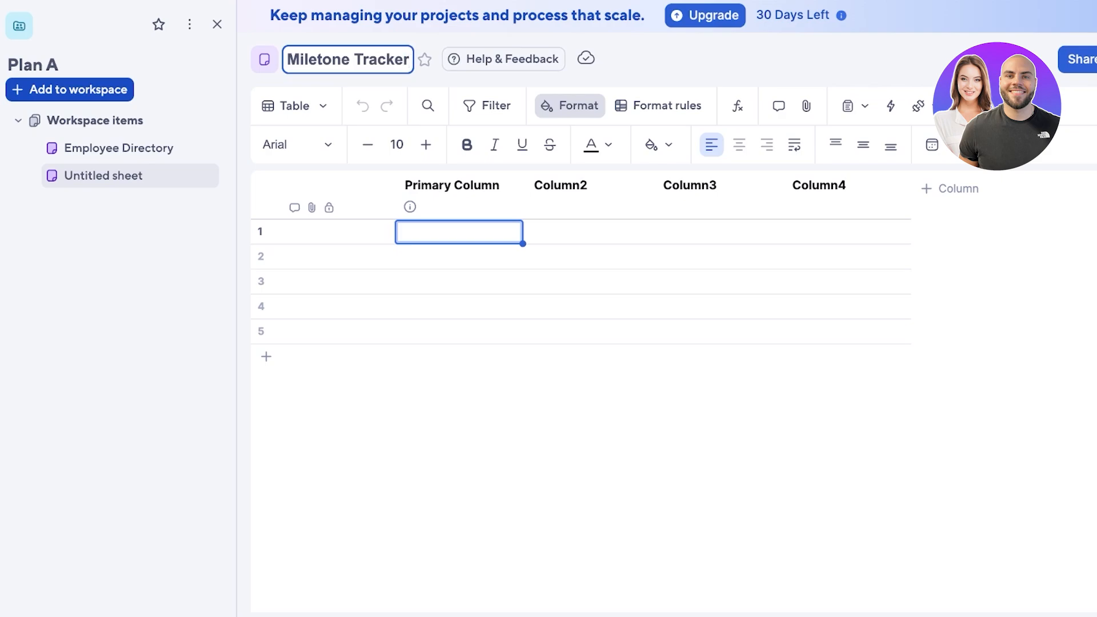
{"action": "key", "text": "Return"}
Leave the new tracker sheet and reopen the Employee Directory sheet in the Plan A workspace.
{"action": "type", "text": "A"}
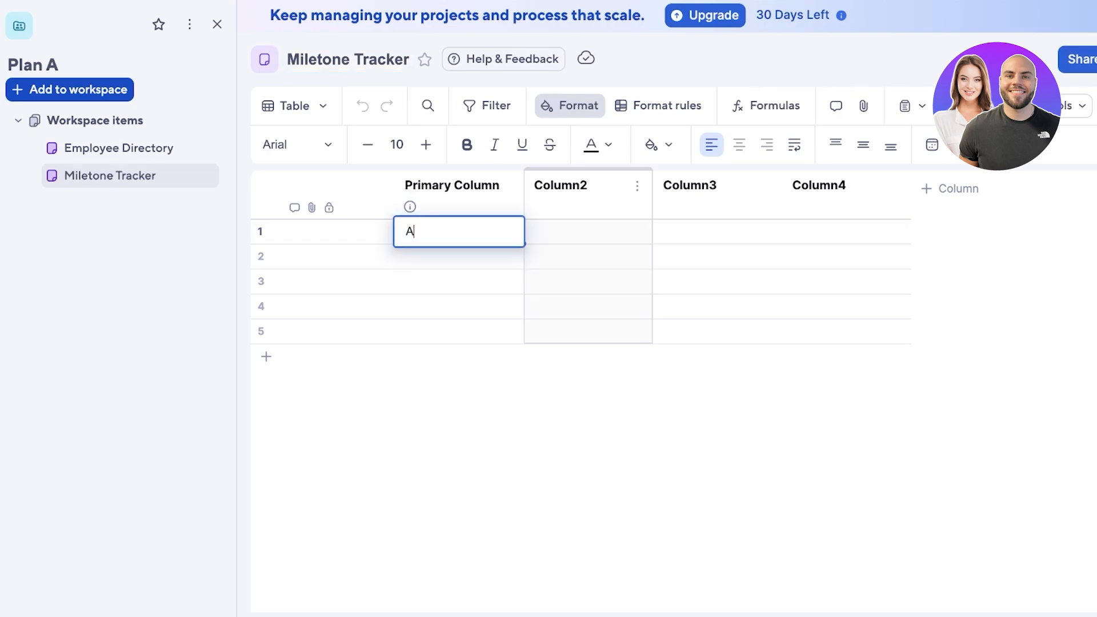
{"action": "left_click_drag", "start_coordinate": [587, 193], "coordinate": [634, 285]}
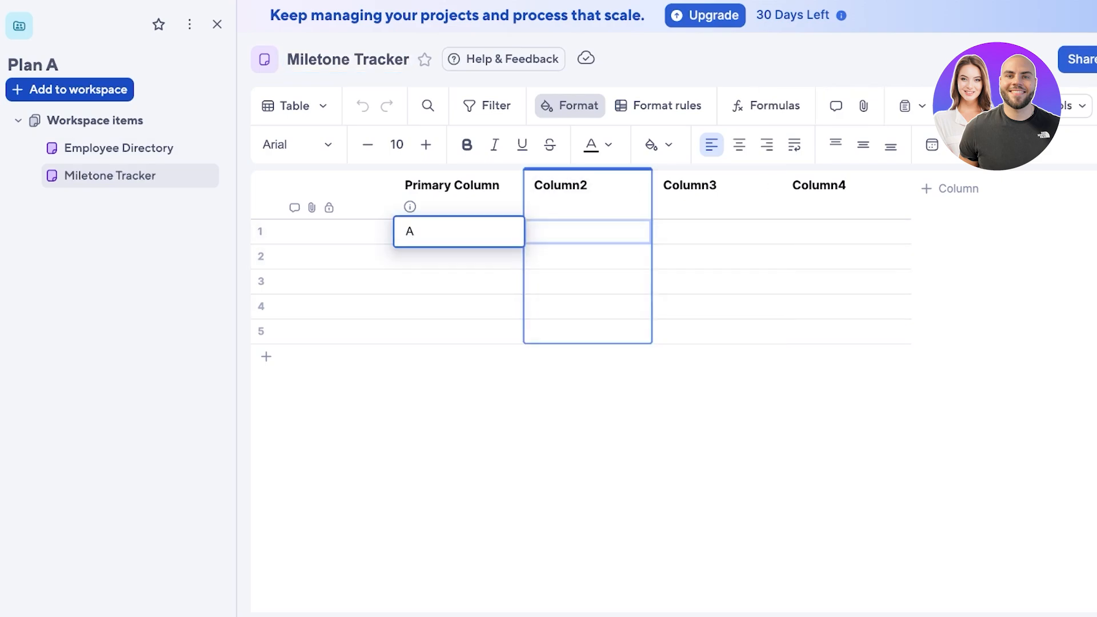
{"action": "left_click", "coordinate": [119, 148]}
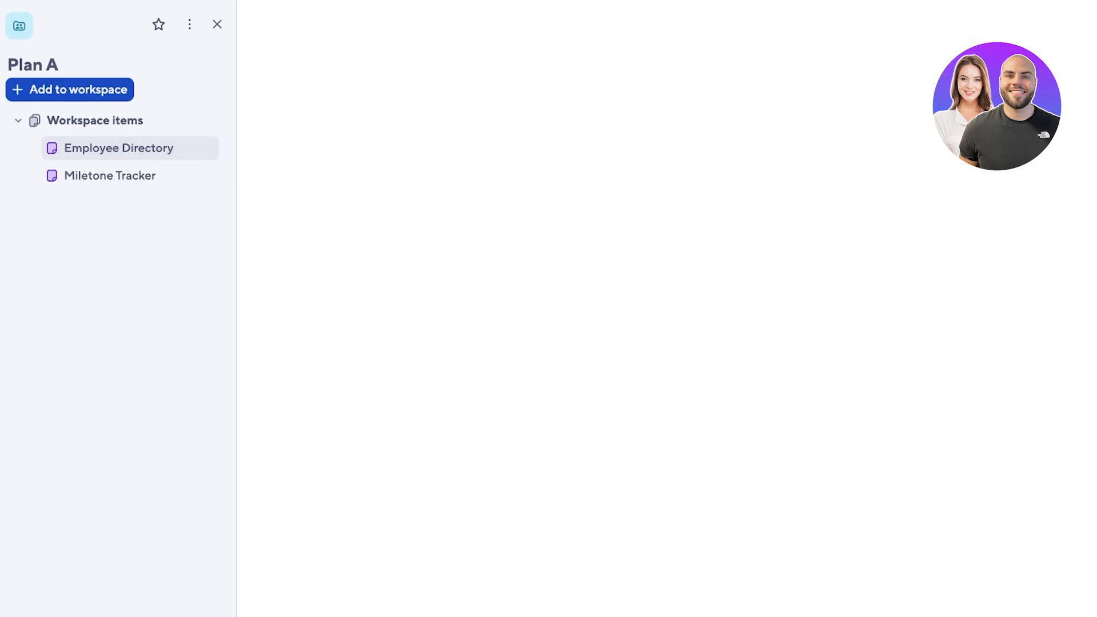
{"action": "left_click", "coordinate": [190, 24]}
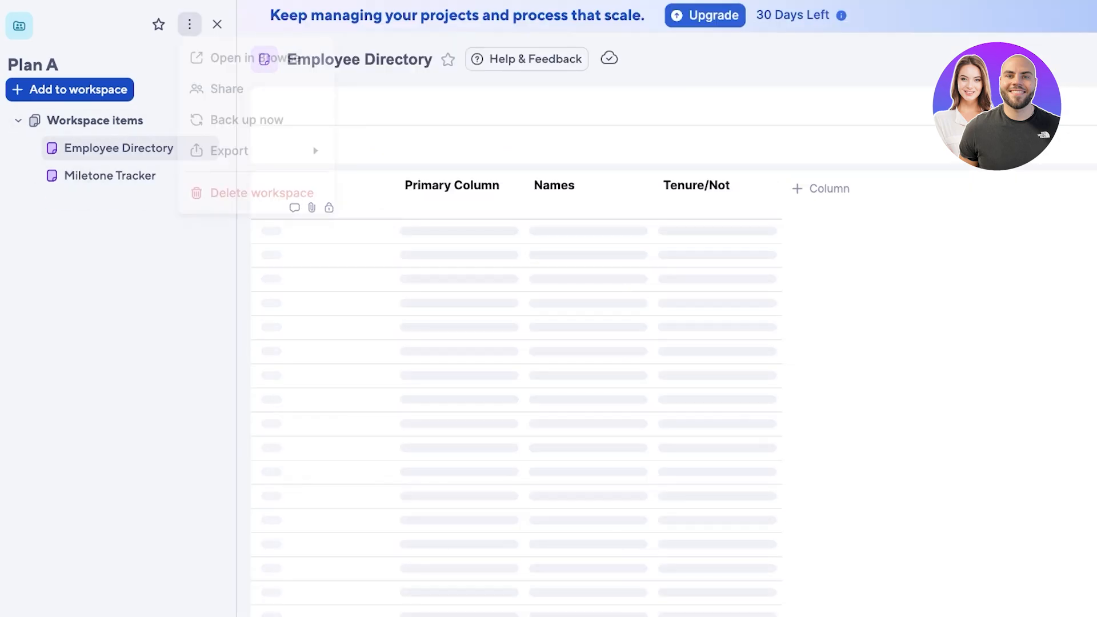
Add another sheet with Board as its starting view to the Plan A workspace.
{"action": "left_click", "coordinate": [70, 90]}
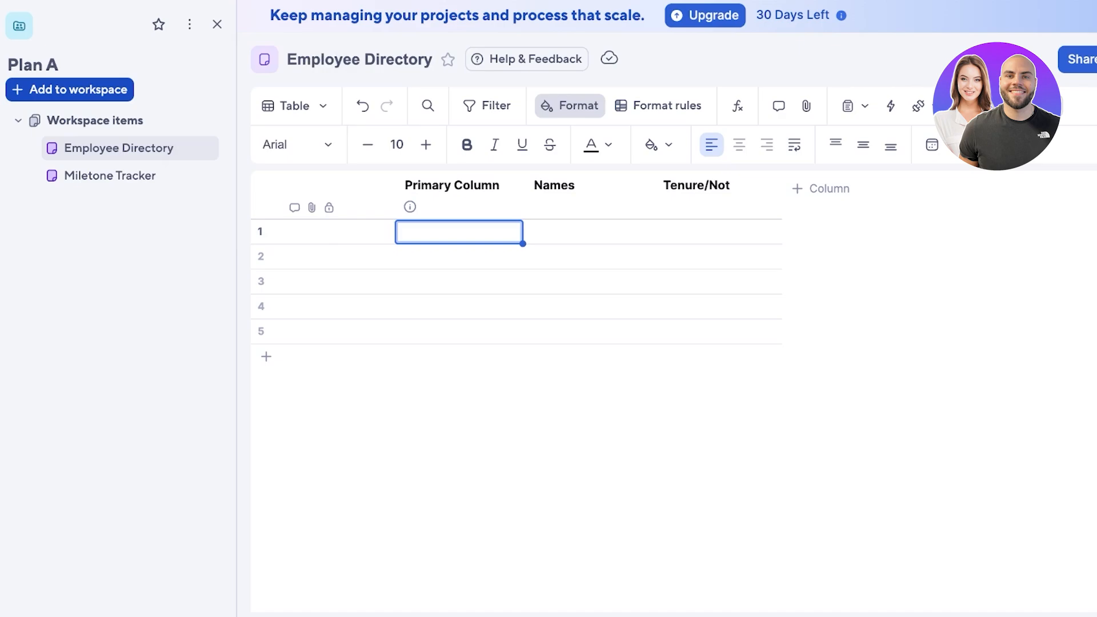
{"action": "left_click", "coordinate": [69, 89]}
{"action": "mouse_move", "coordinate": [69, 125]}
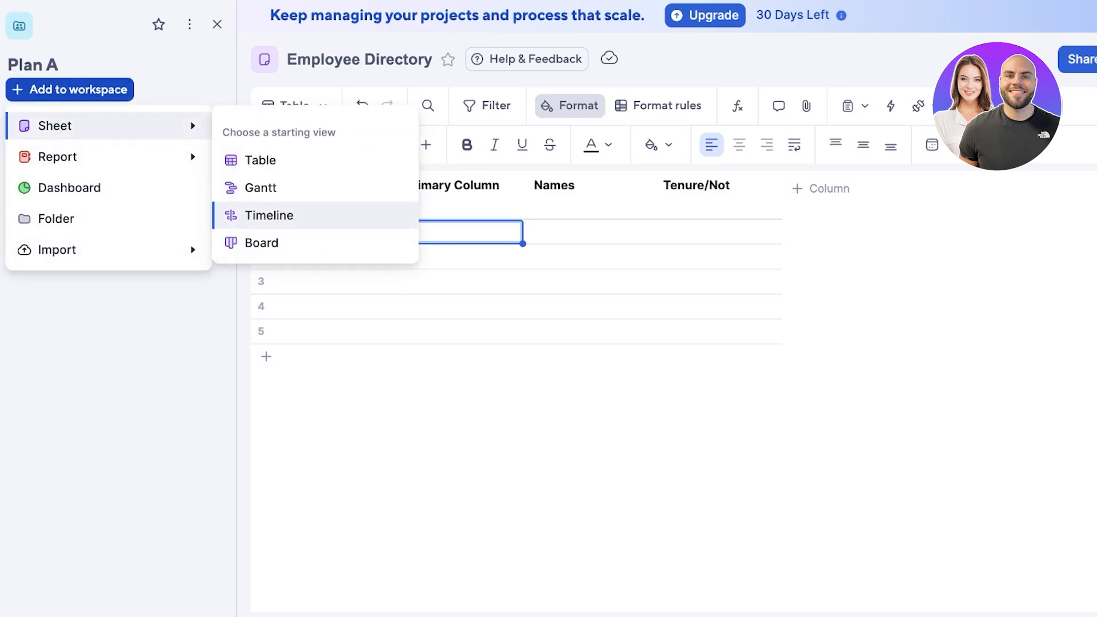
{"action": "left_click", "coordinate": [262, 243]}
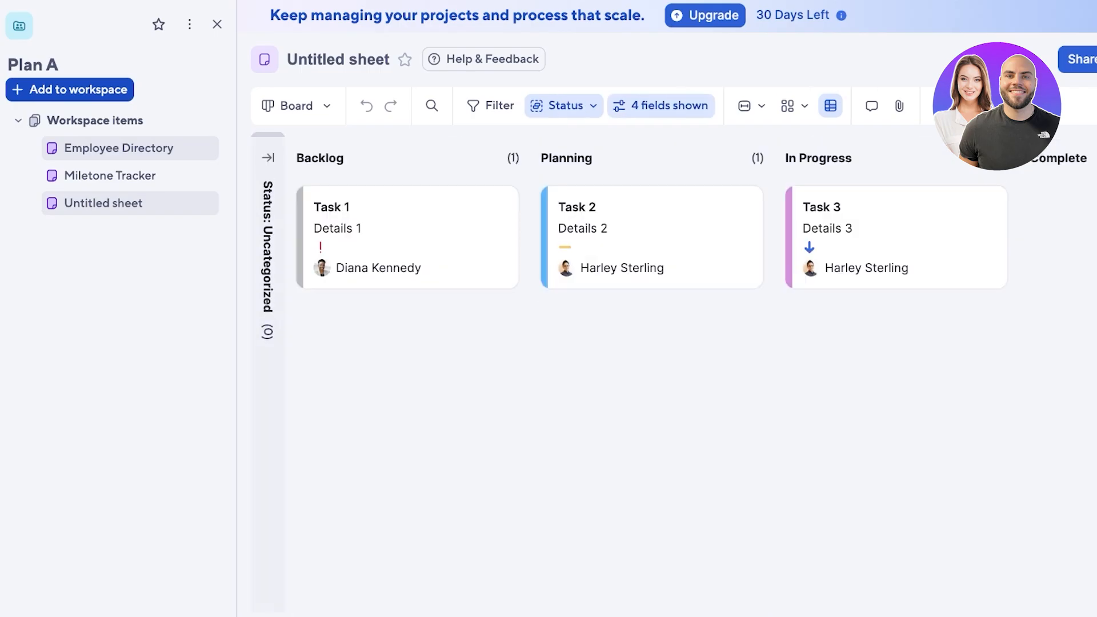
Expand the board's uncategorized status lane and open the Backlog lane's title for editing.
{"action": "left_click", "coordinate": [268, 157]}
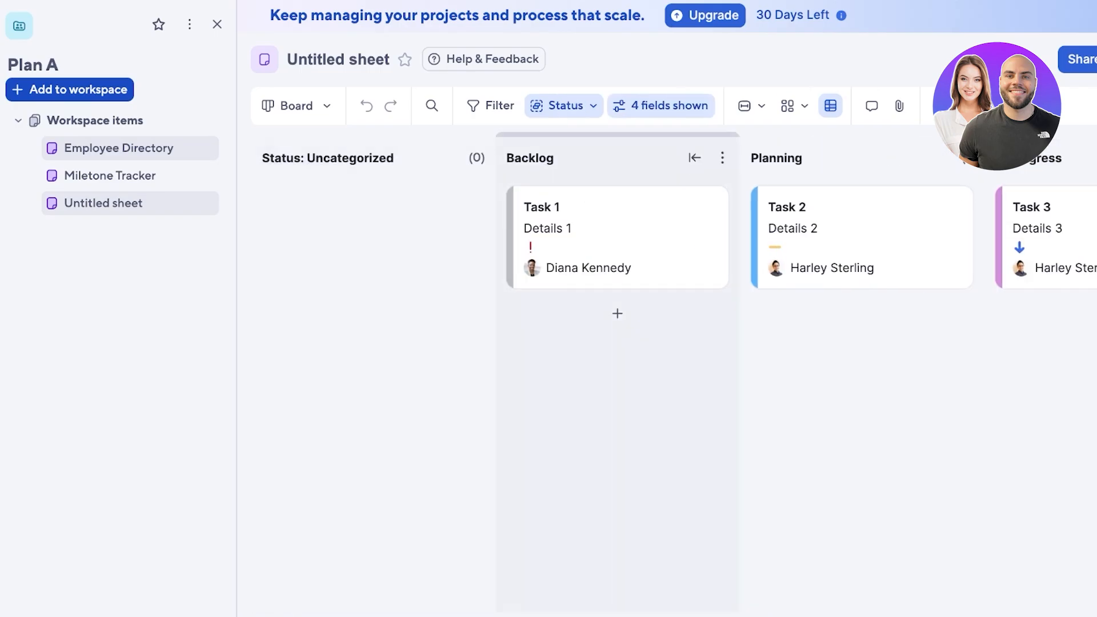
{"action": "left_click", "coordinate": [373, 193]}
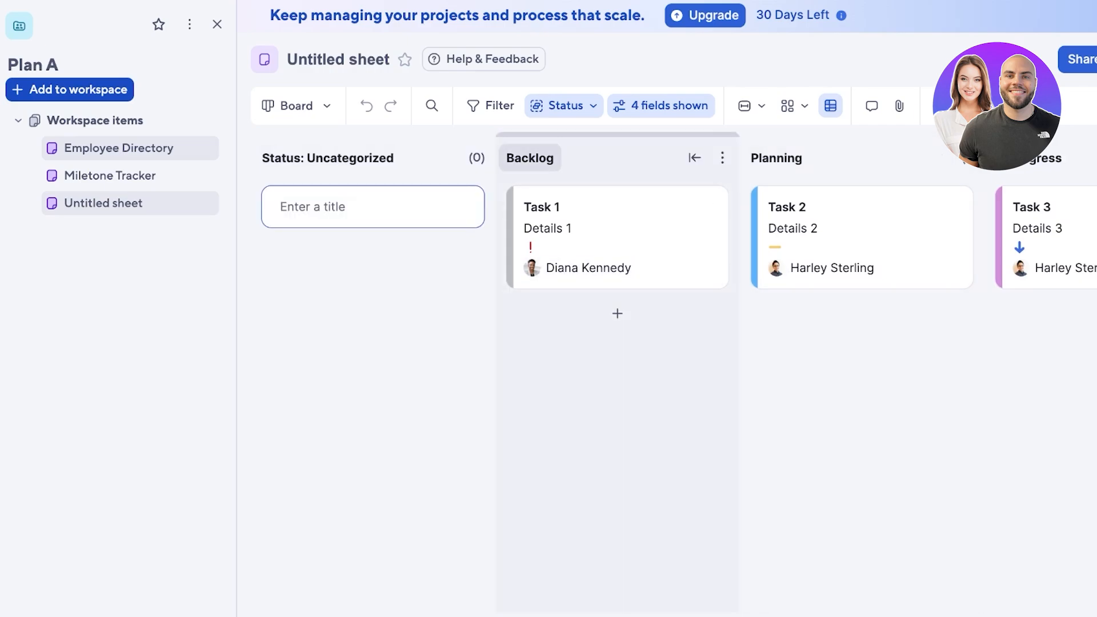
{"action": "left_click", "coordinate": [530, 158]}
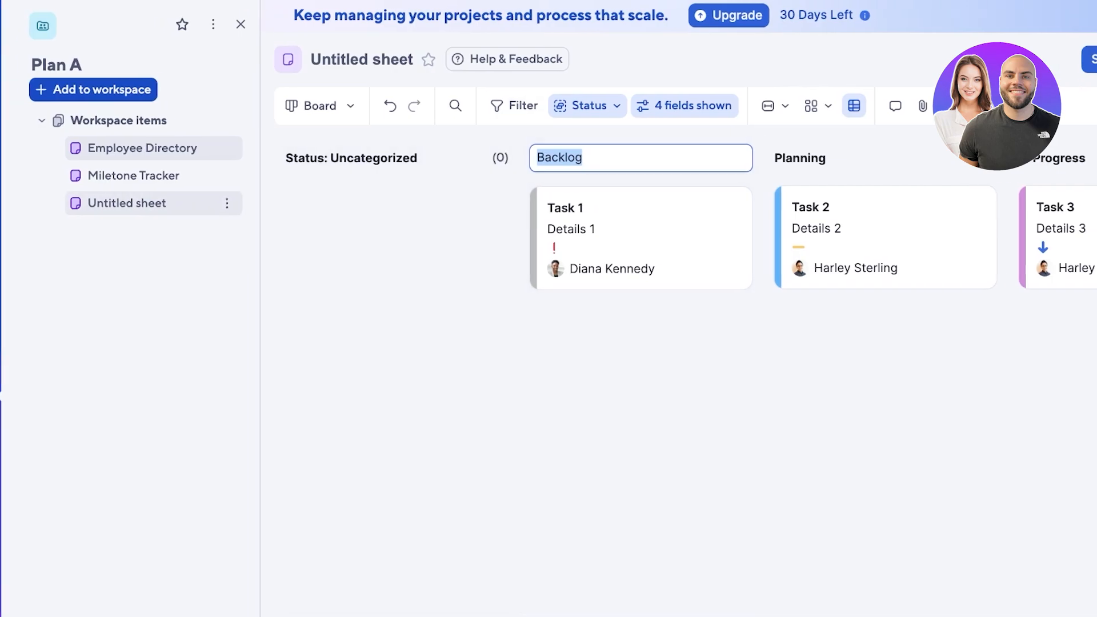
{"action": "key", "text": "Return"}
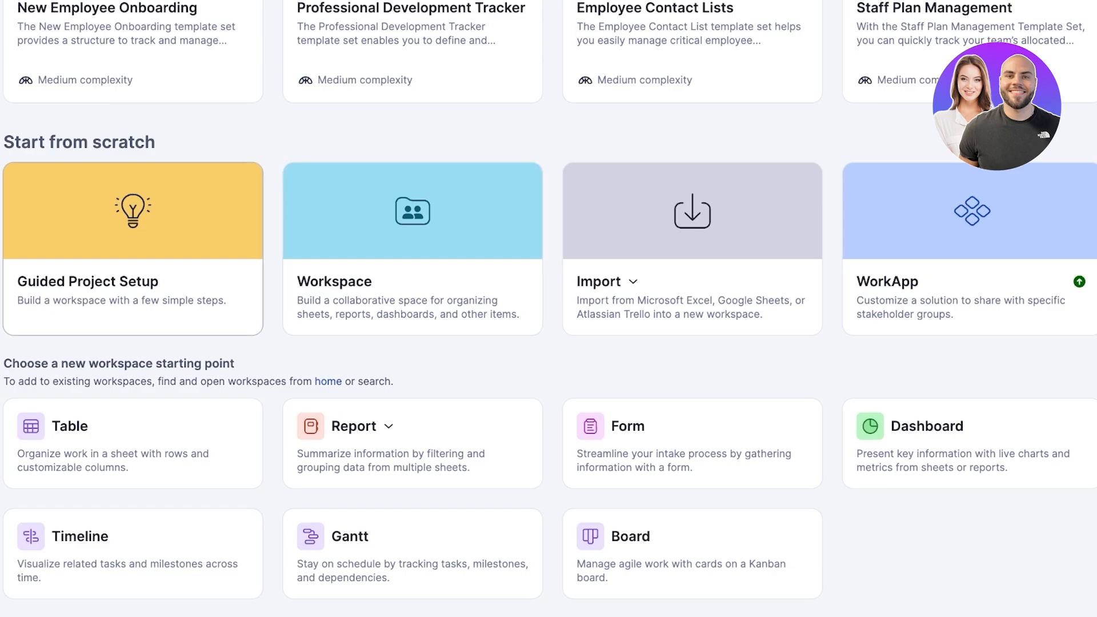
{"action": "left_click", "coordinate": [133, 249]}
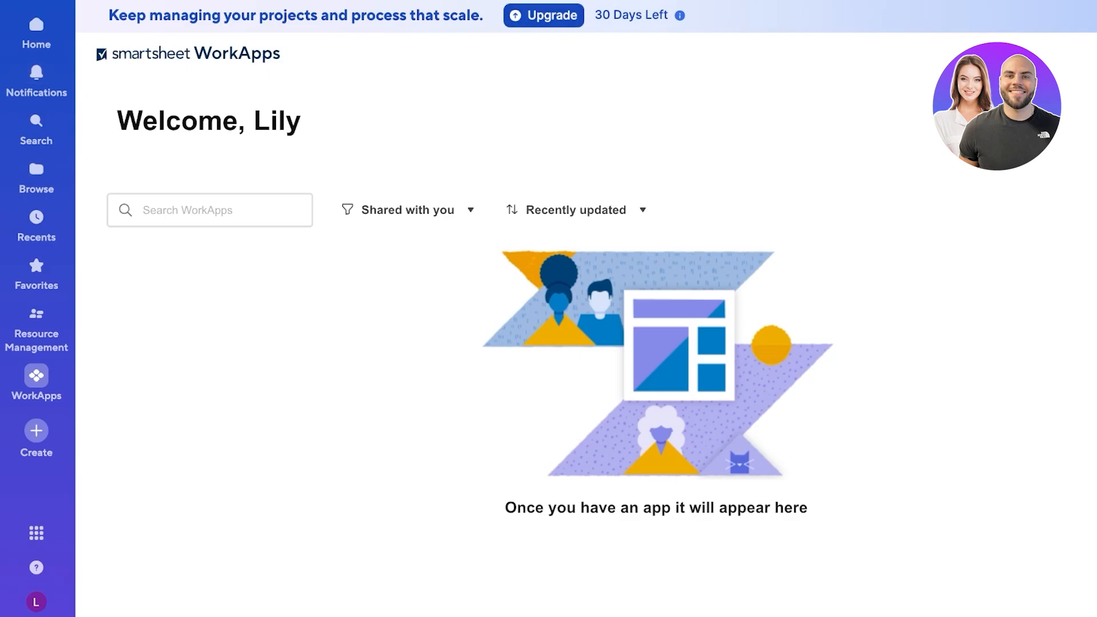
Open the plan upgrade page and compare the pricing and features of the Pro, Business and Enterprise plans.
{"action": "left_click", "coordinate": [543, 15]}
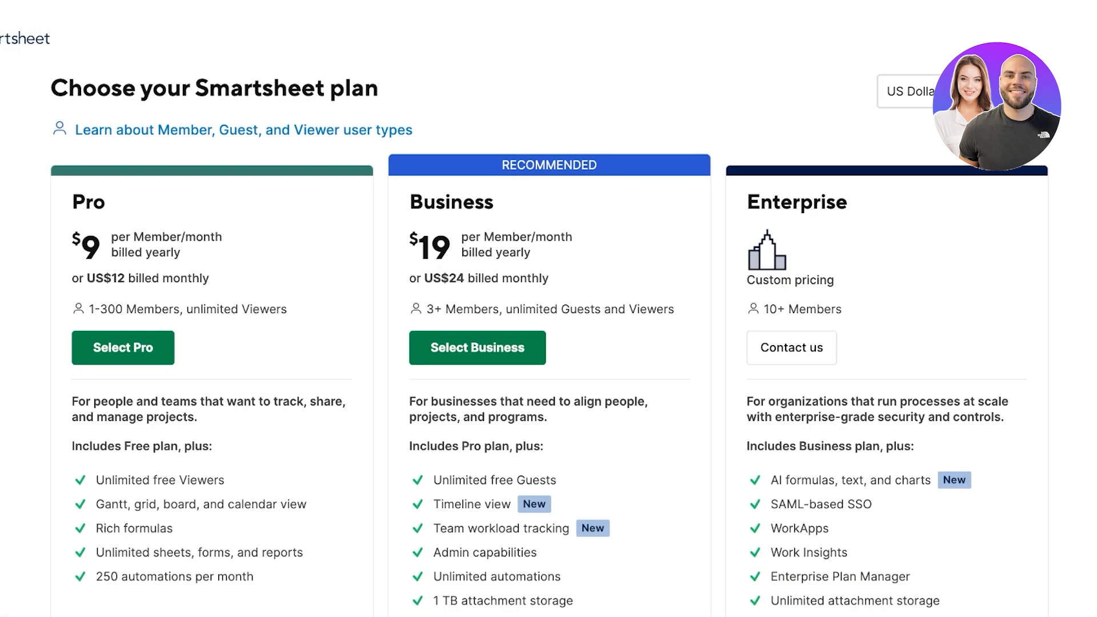
{"action": "scroll", "coordinate": [548, 308], "scroll_direction": "down", "scroll_amount": 3}
{"action": "scroll", "coordinate": [548, 308], "scroll_direction": "up", "scroll_amount": 3}
{"action": "scroll", "coordinate": [548, 308], "scroll_direction": "down", "scroll_amount": 2}
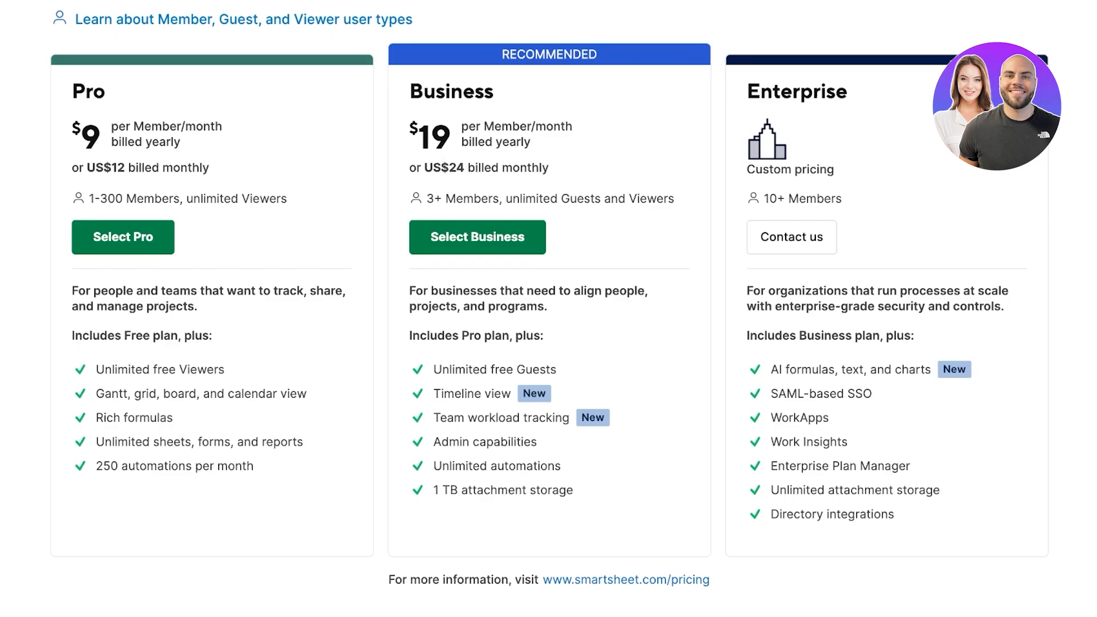
{"action": "scroll", "coordinate": [548, 308], "scroll_direction": "up", "scroll_amount": 1}
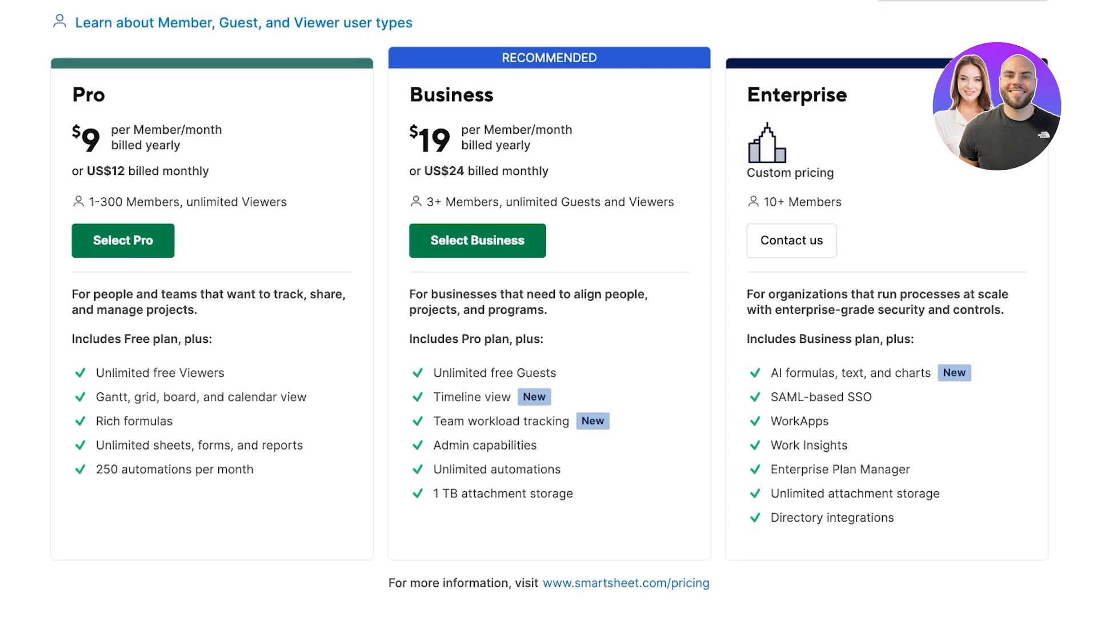